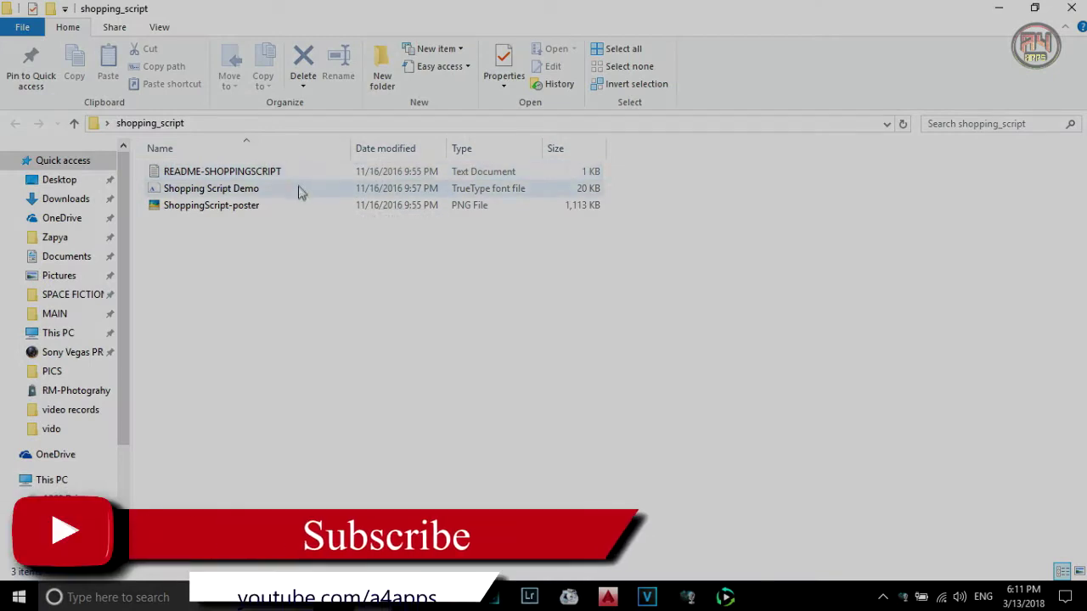
- Install the Shopping Script Demo TrueType font from its preview and confirm replacing the installed copy
{"action": "double_click", "coordinate": [298, 190]}
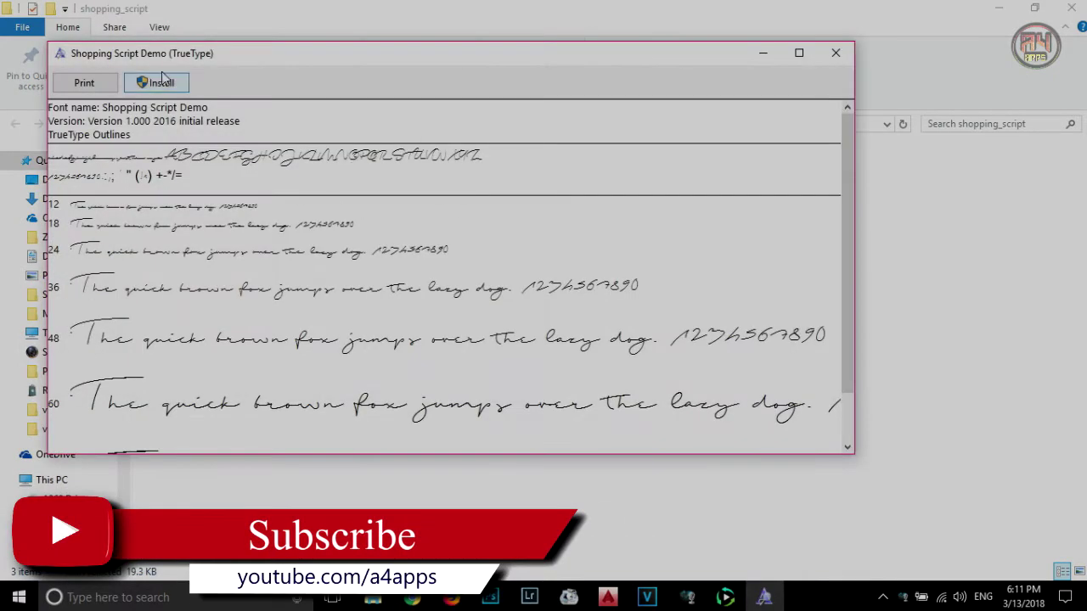
{"action": "left_click", "coordinate": [170, 84]}
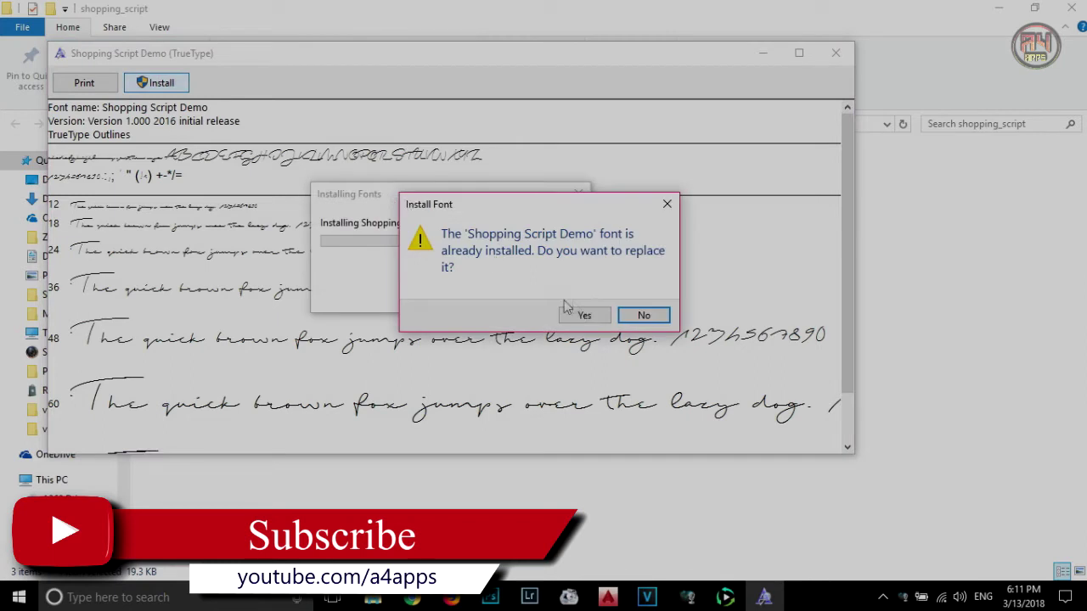
{"action": "left_click", "coordinate": [579, 314]}
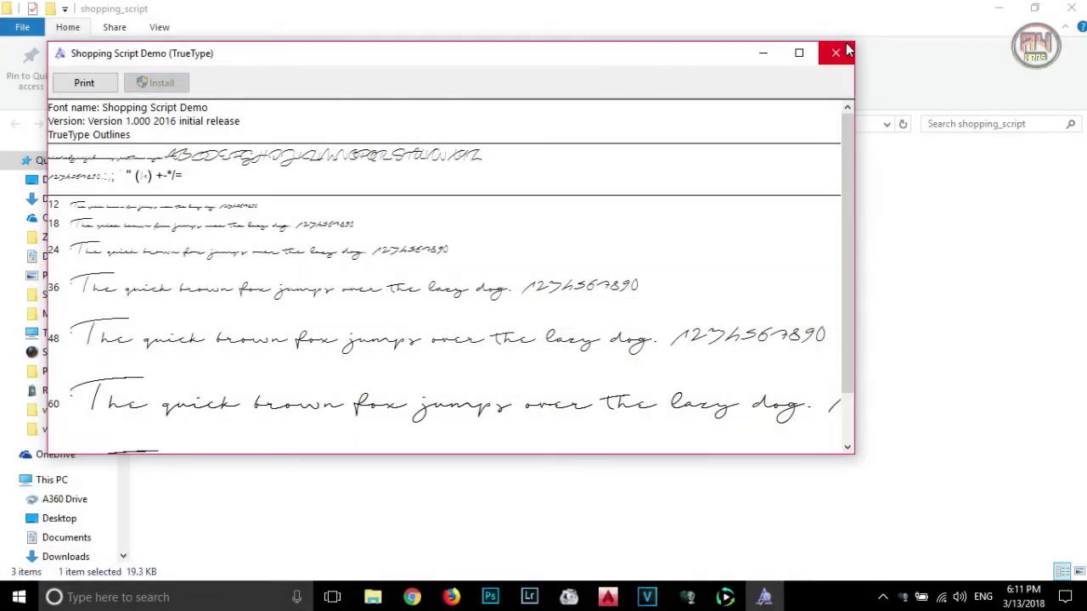
- Close the font preview and folder, then open wallpaper.jpg in Photoshop
{"action": "left_click", "coordinate": [844, 51]}
{"action": "left_click", "coordinate": [1072, 8]}
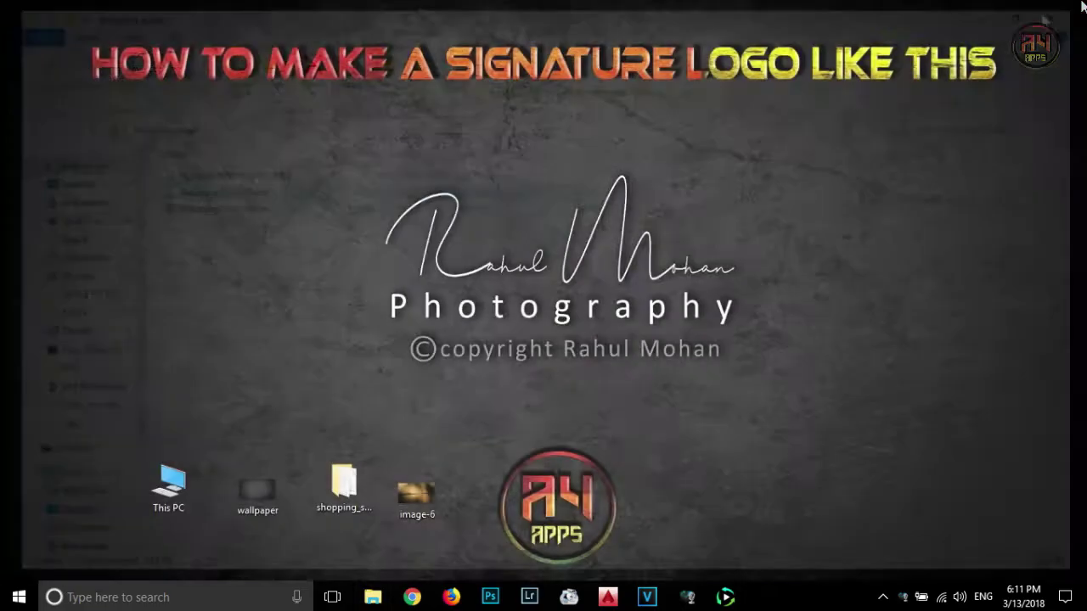
{"action": "left_click_drag", "start_coordinate": [255, 497], "coordinate": [402, 267]}
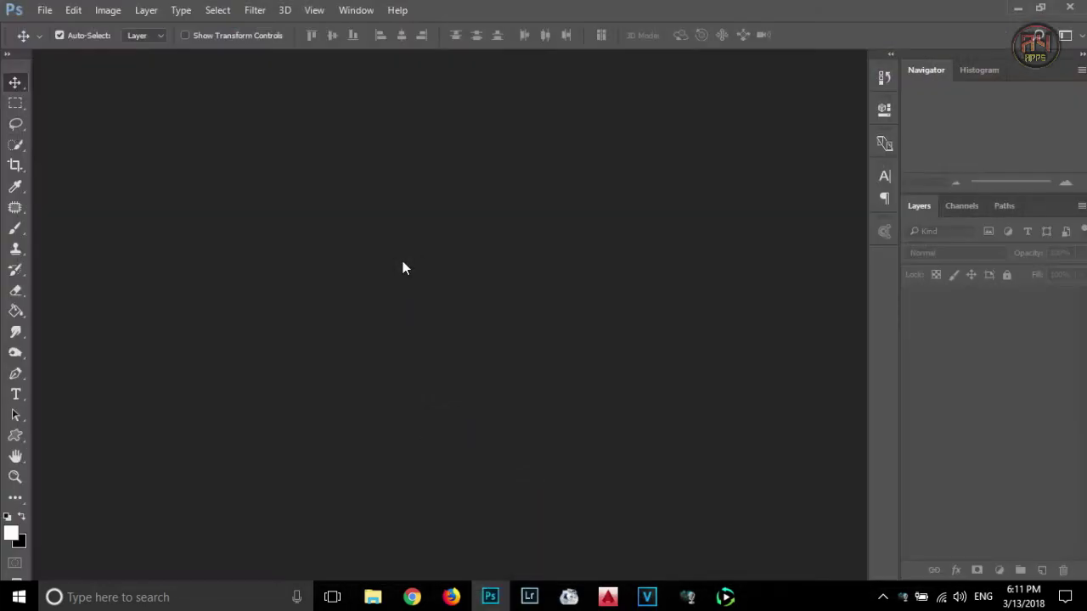
- Choose Shopping Script Demo as the Type tool's font
{"action": "left_click", "coordinate": [15, 394]}
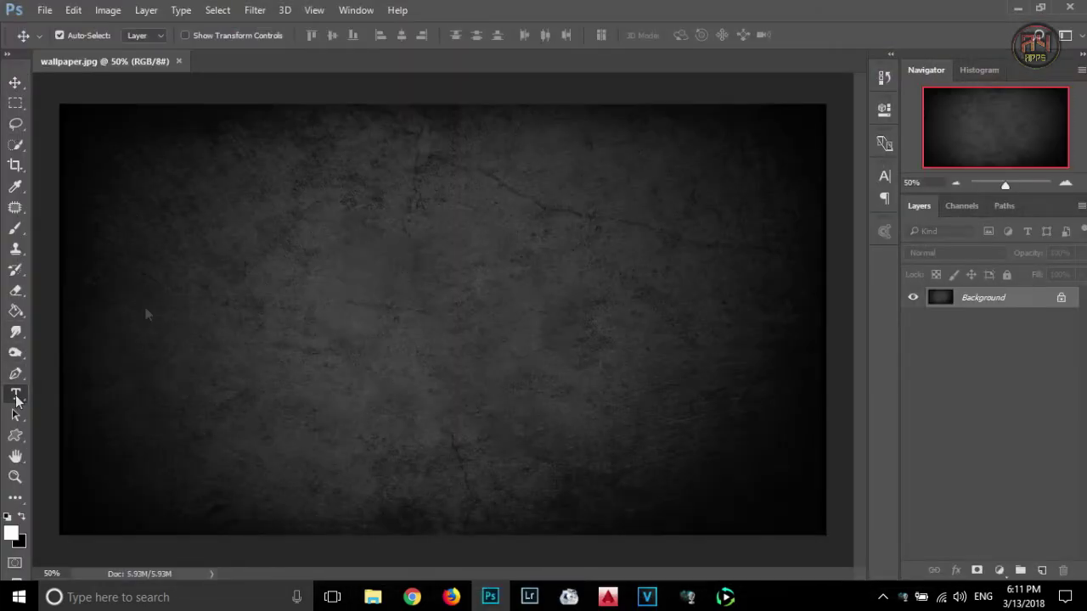
{"action": "left_click", "coordinate": [199, 37]}
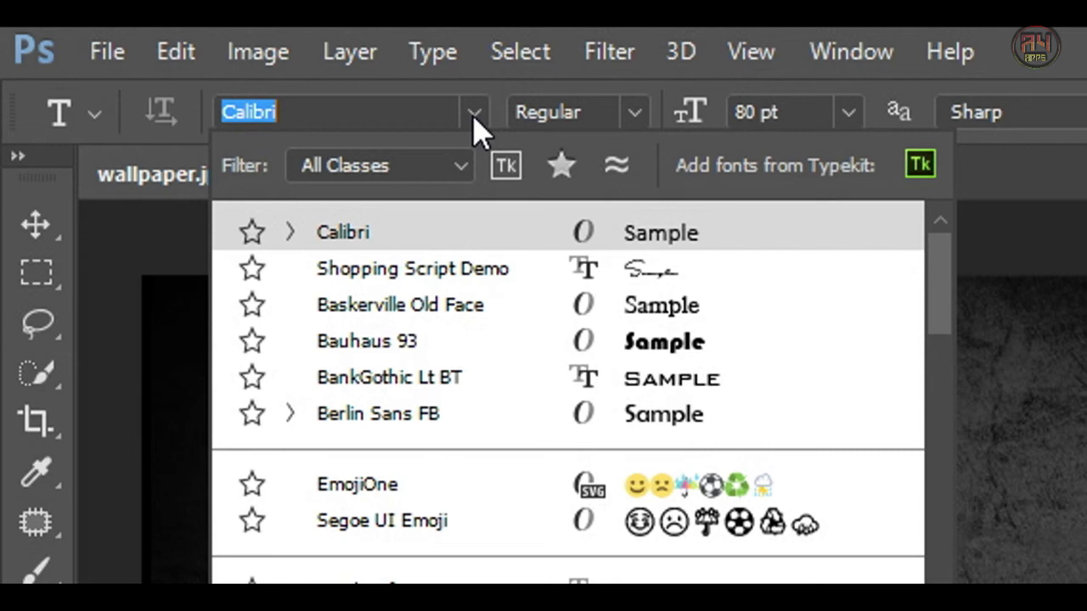
{"action": "left_click", "coordinate": [412, 268]}
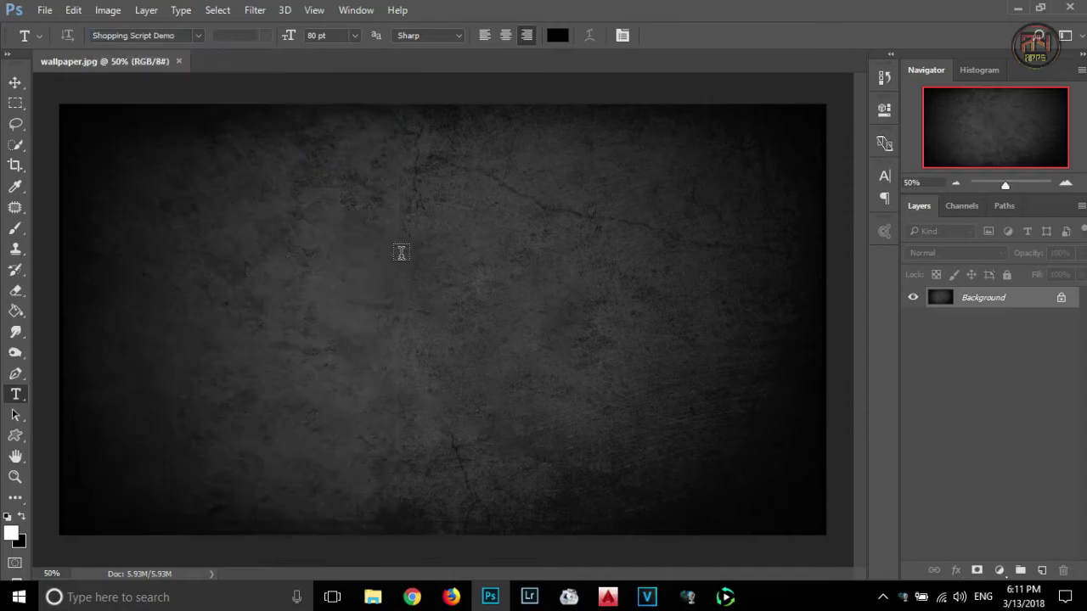
- Type the photographer's full name in 400 pt script text and drag it right on the canvas
{"action": "left_click", "coordinate": [404, 257]}
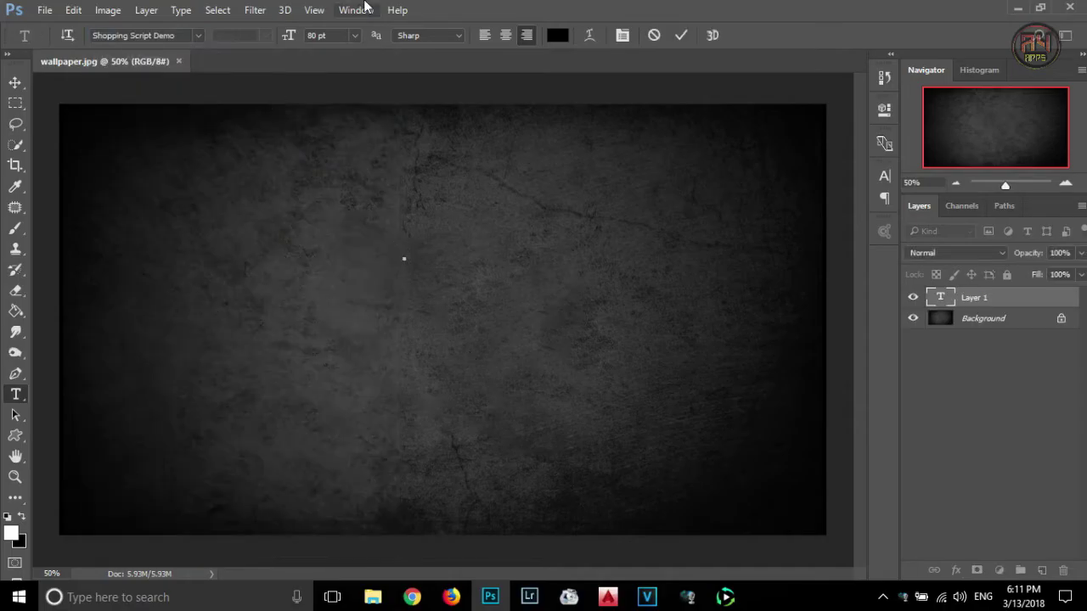
{"action": "left_click", "coordinate": [311, 35]}
{"action": "type", "text": "400"}
{"action": "key", "text": "Return"}
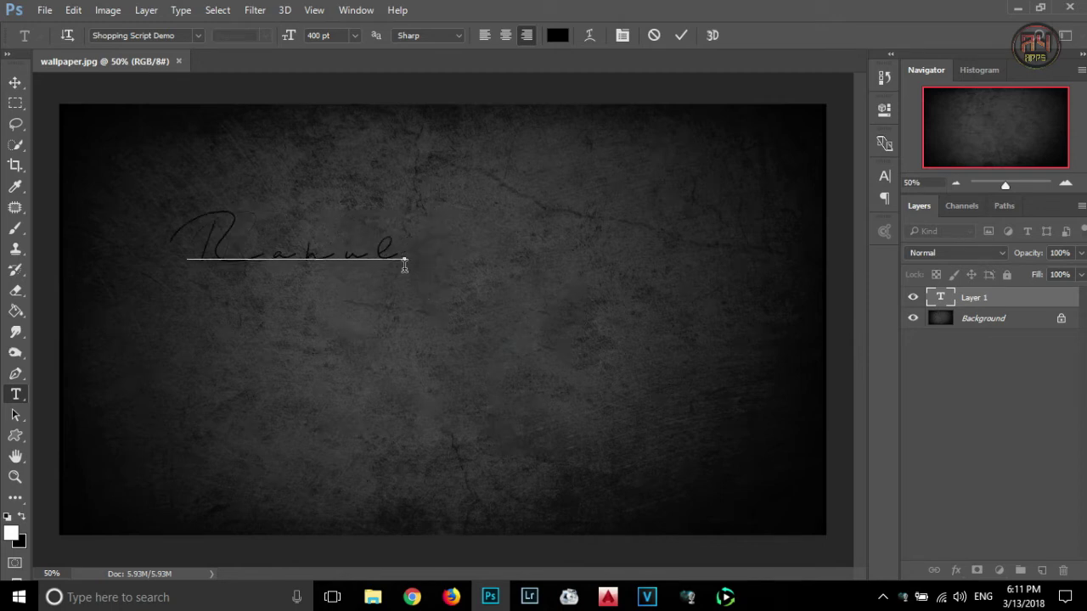
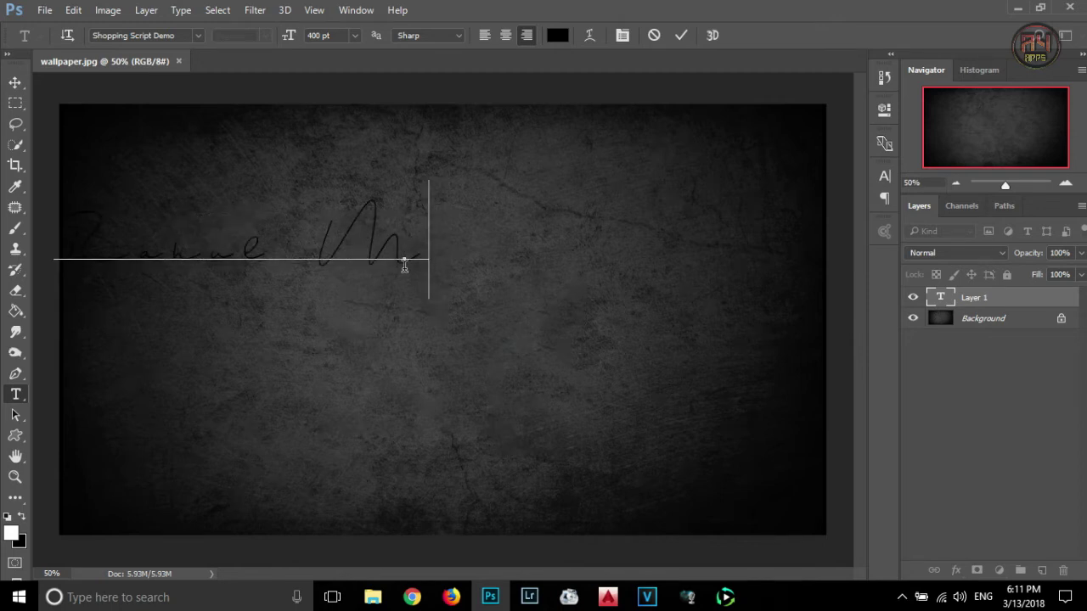
{"action": "left_click", "coordinate": [16, 82]}
{"action": "left_click_drag", "start_coordinate": [226, 243], "coordinate": [501, 255]}
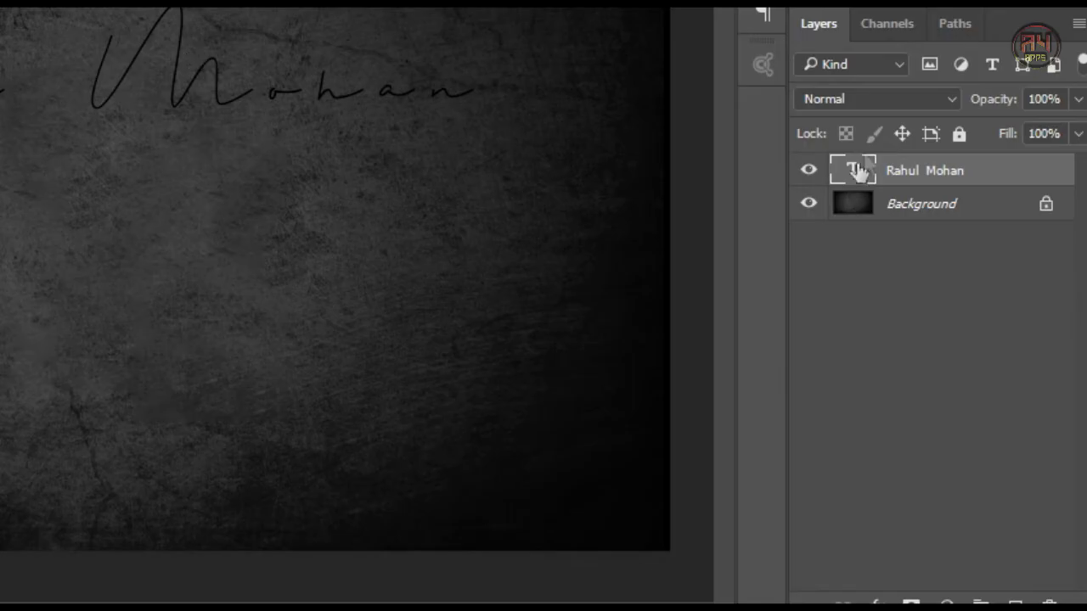
- Enlarge the name text to 500 pt and move it to the canvas centre
{"action": "double_click", "coordinate": [940, 297]}
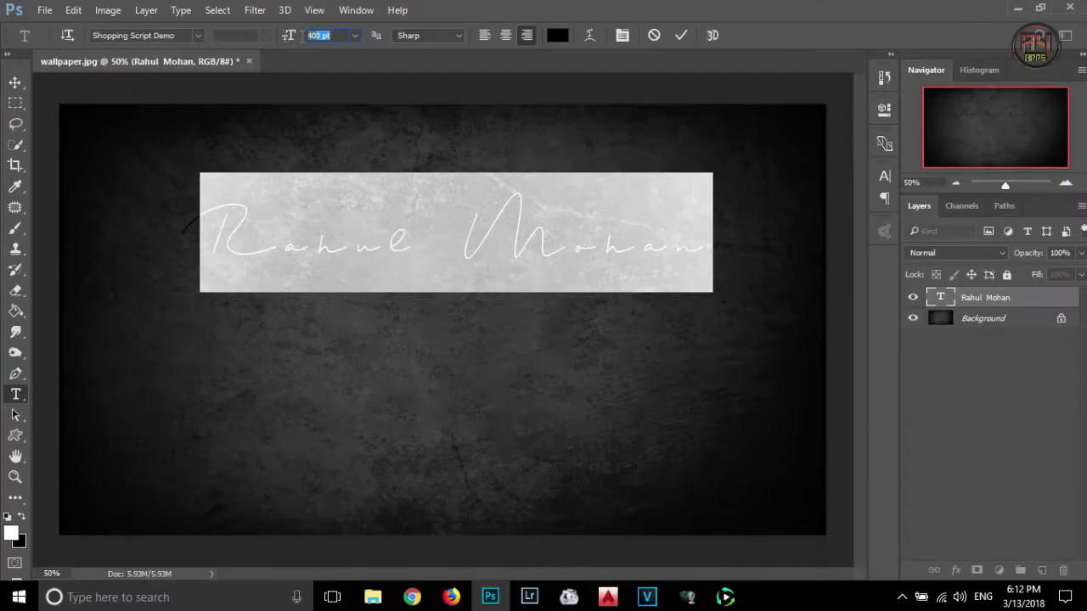
{"action": "left_click_drag", "start_coordinate": [289, 36], "coordinate": [287, 40]}
{"action": "type", "text": "00"}
{"action": "key", "text": "Return"}
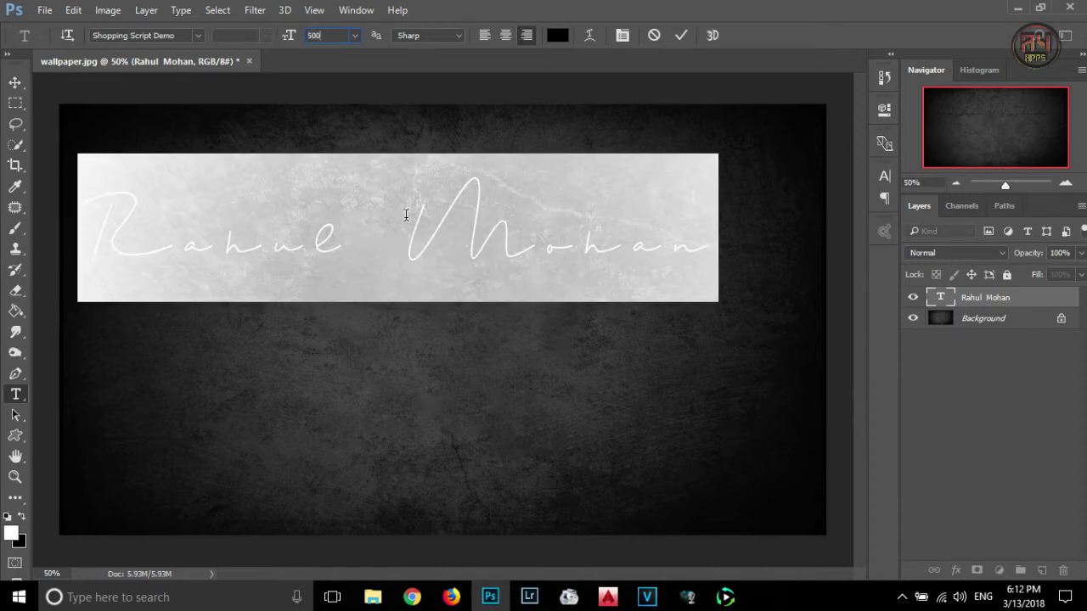
{"action": "left_click", "coordinate": [16, 82]}
{"action": "left_click_drag", "start_coordinate": [365, 180], "coordinate": [408, 205]}
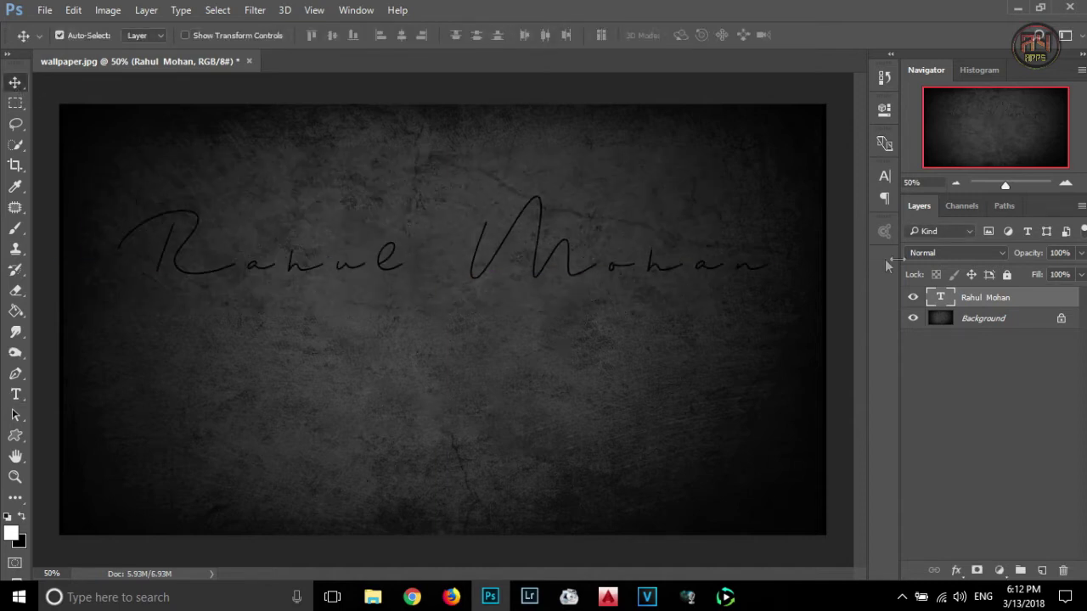
- Set the name text's tracking to 0 in the Character panel and commit
{"action": "double_click", "coordinate": [940, 298]}
{"action": "left_click", "coordinate": [622, 35]}
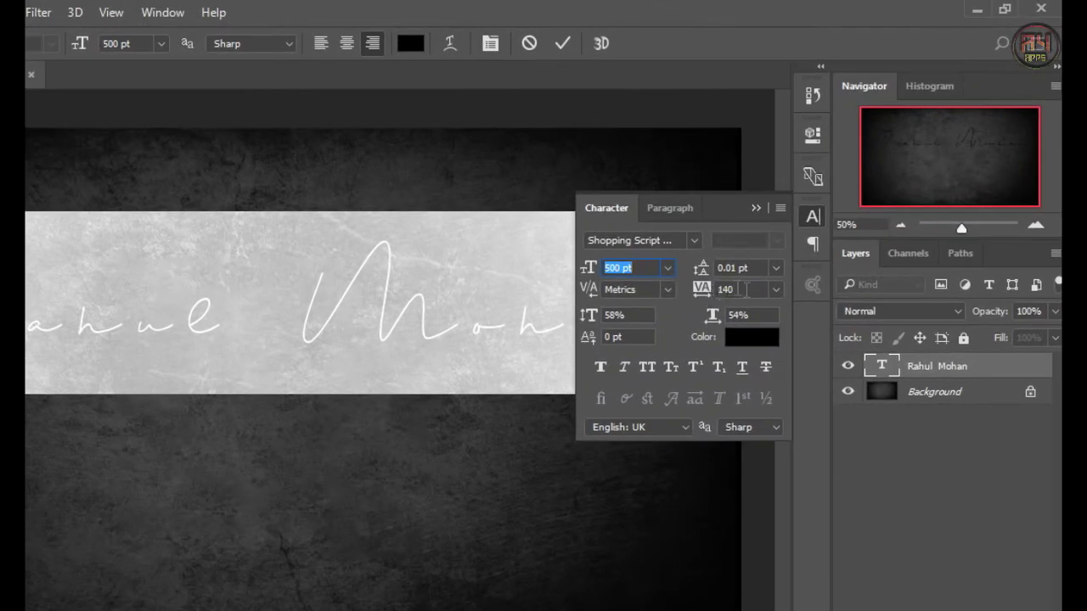
{"action": "left_click", "coordinate": [716, 290]}
{"action": "type", "text": "0"}
{"action": "key", "text": "Return"}
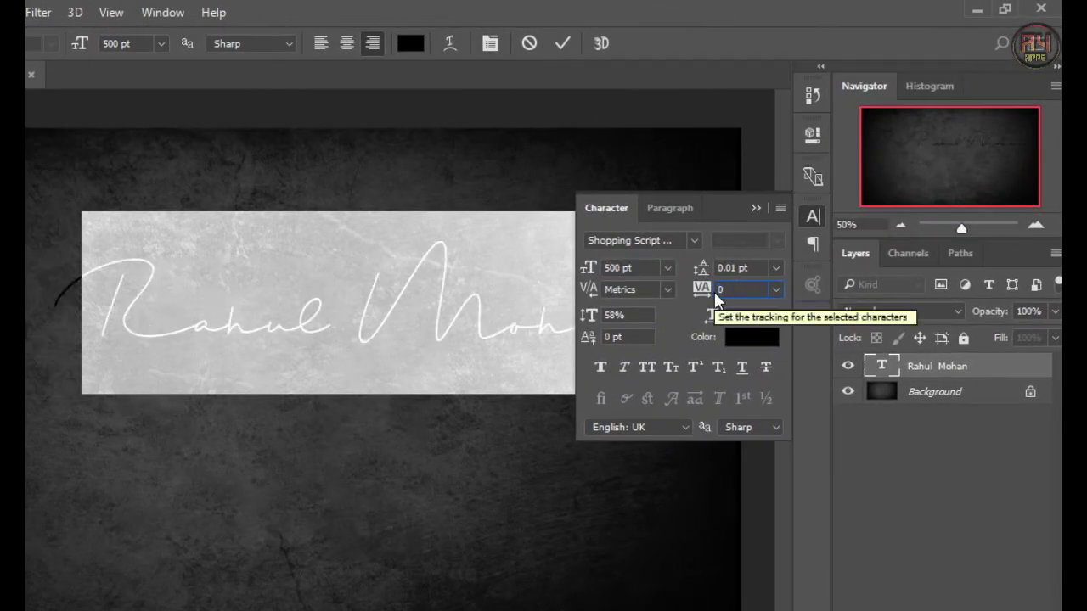
{"action": "left_click", "coordinate": [755, 208]}
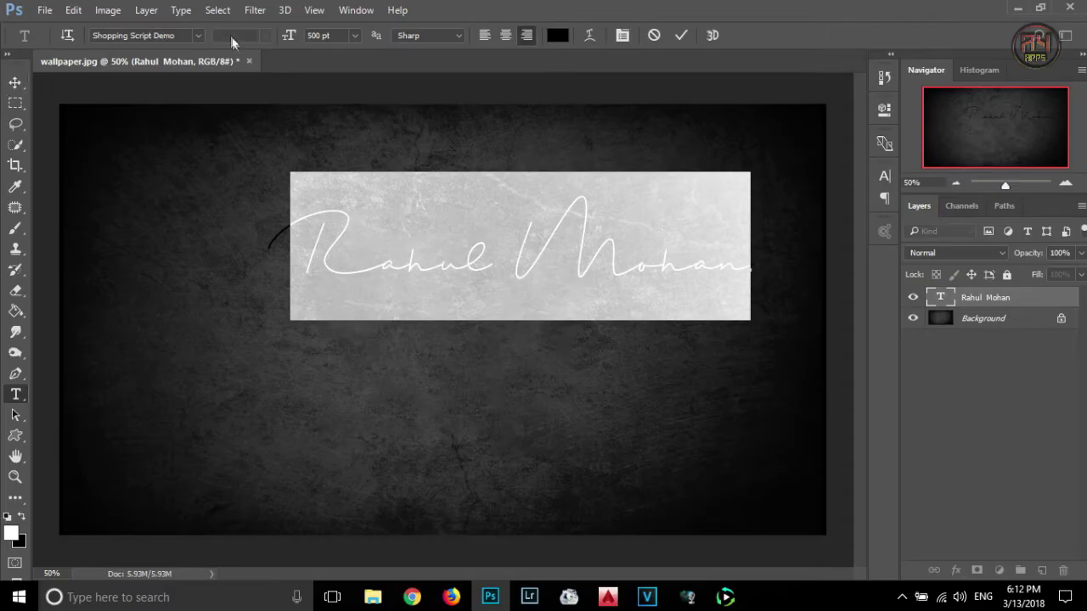
{"action": "key", "text": "ctrl+Return"}
- Stretch the signature taller with a free transform
{"action": "key", "text": "v"}
{"action": "left_click", "coordinate": [185, 36]}
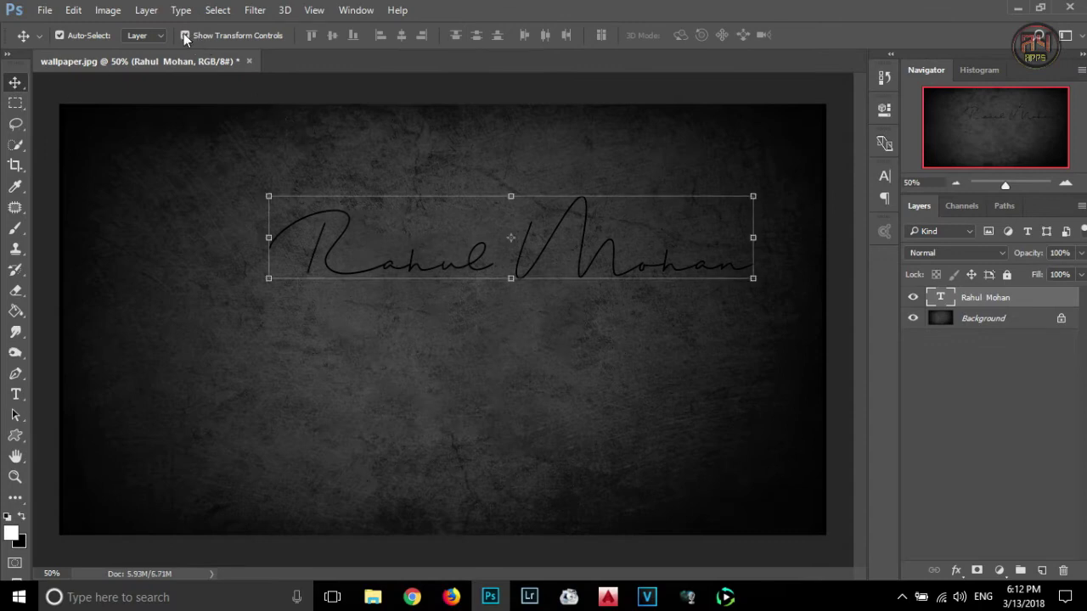
{"action": "left_click_drag", "start_coordinate": [512, 278], "coordinate": [478, 377]}
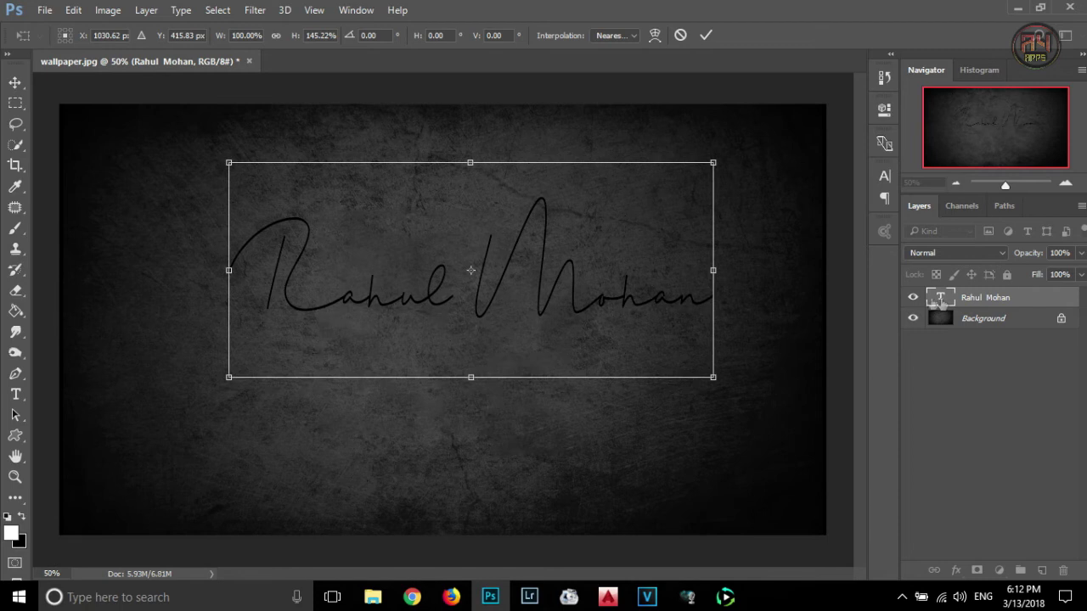
{"action": "key", "text": "Return"}
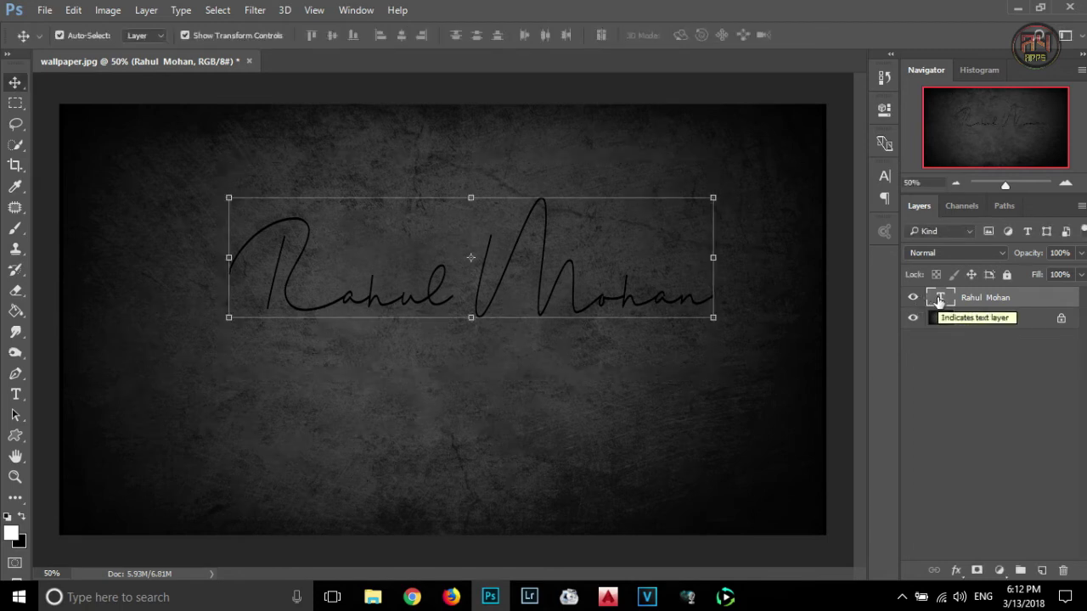
- Change the font sizes of selected letters within the signature name
{"action": "double_click", "coordinate": [939, 299]}
{"action": "left_click_drag", "start_coordinate": [342, 297], "coordinate": [450, 301]}
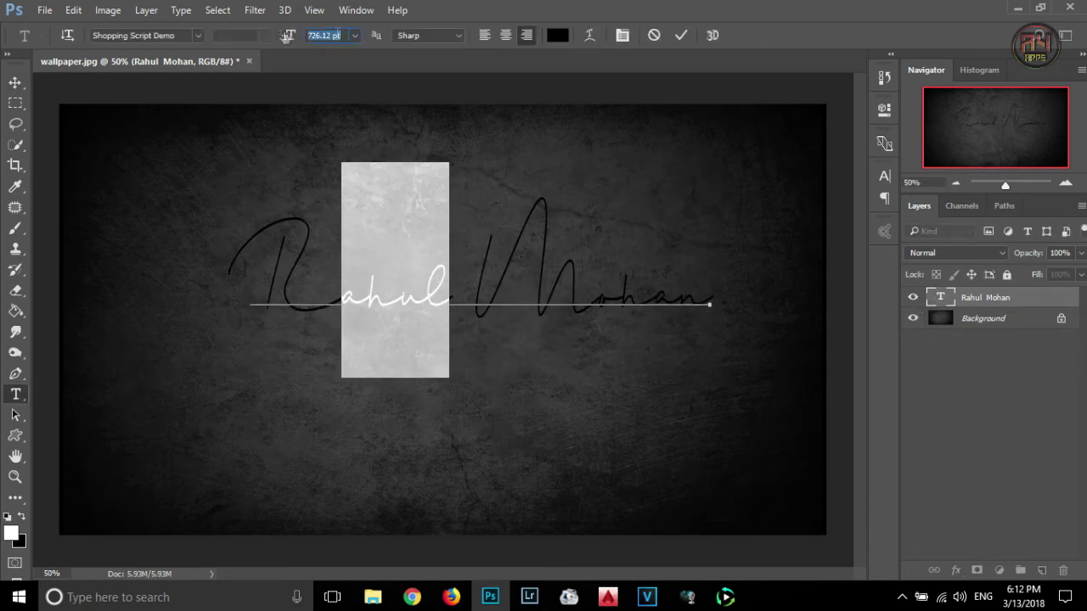
{"action": "type", "text": "3"}
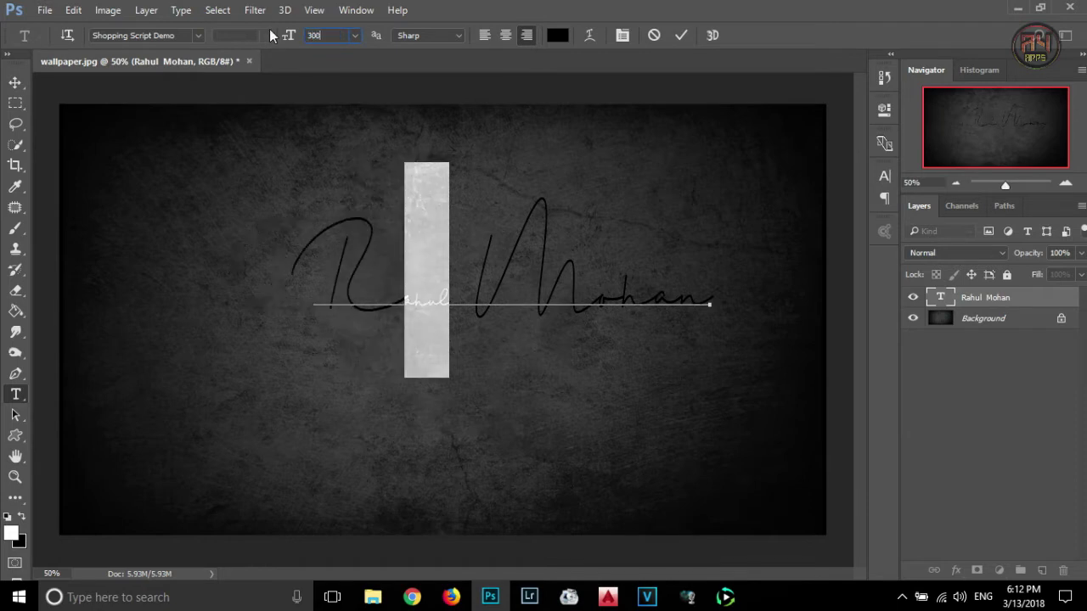
{"action": "type", "text": "4"}
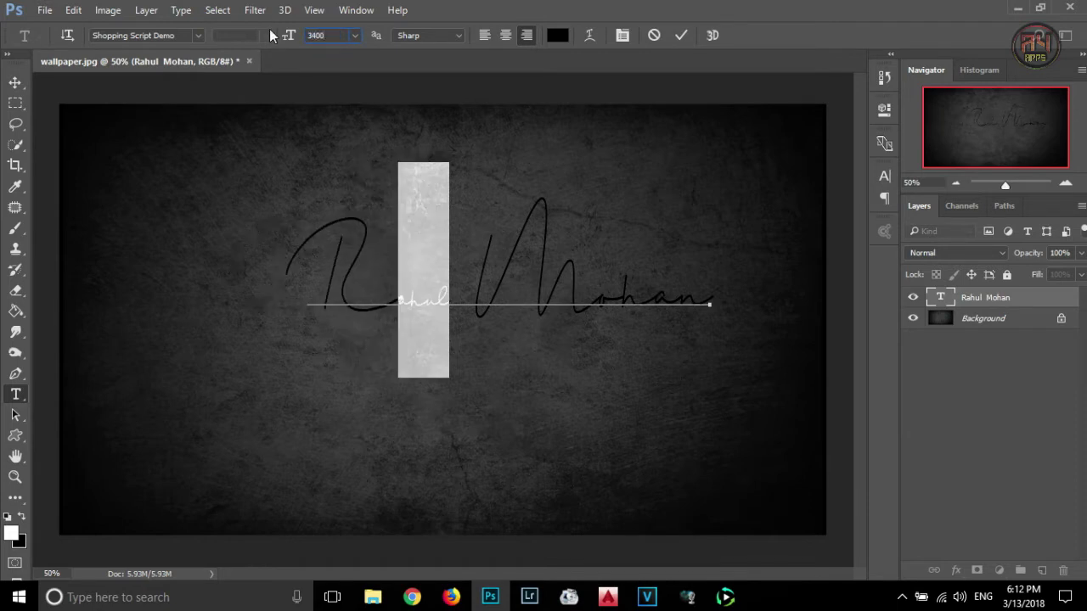
{"action": "type", "text": "500"}
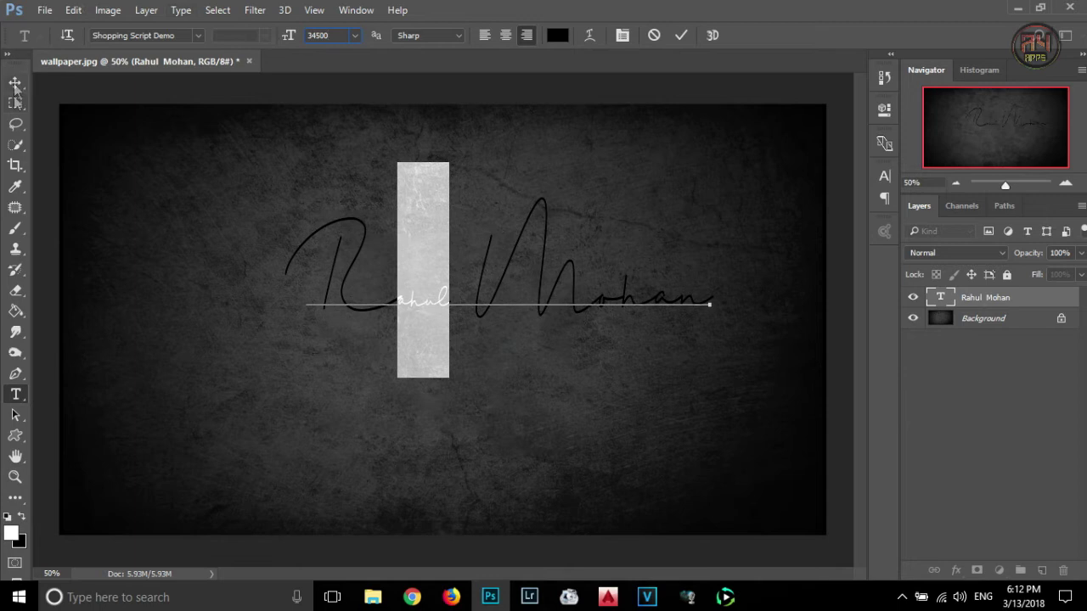
{"action": "type", "text": "50"}
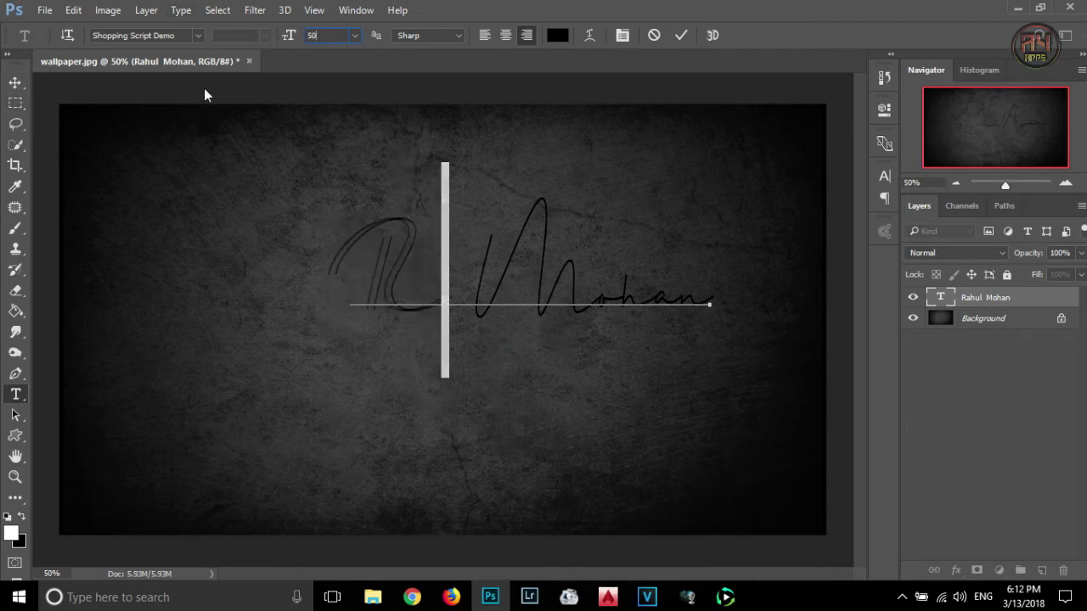
{"action": "type", "text": "0"}
{"action": "left_click_drag", "start_coordinate": [600, 298], "coordinate": [710, 299]}
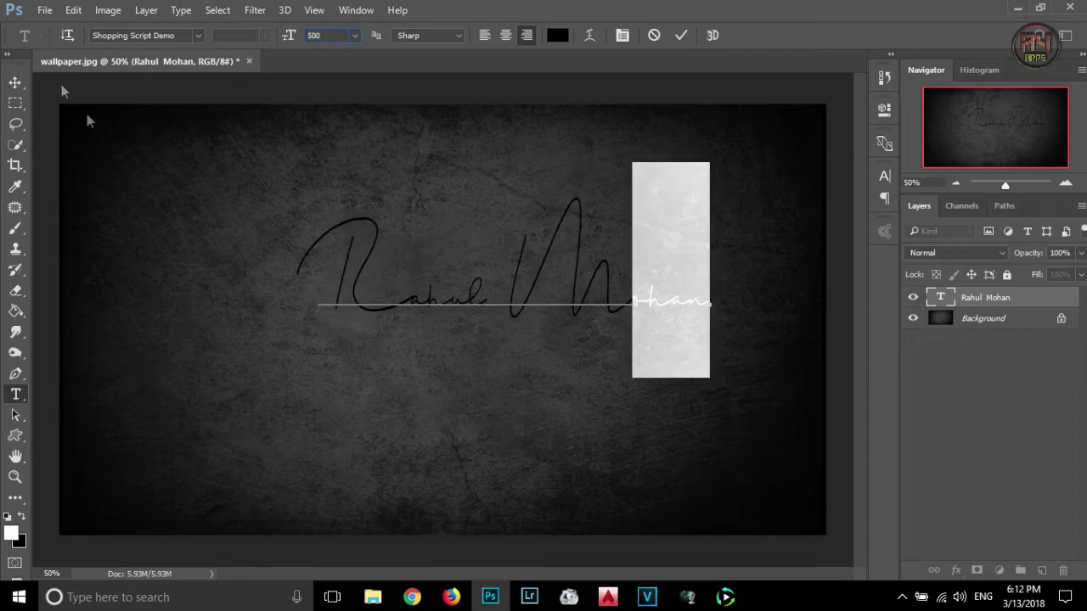
{"action": "left_click", "coordinate": [14, 83]}
- Narrow and scale down the signature, placing it in the wallpaper's upper middle
{"action": "left_click_drag", "start_coordinate": [518, 285], "coordinate": [467, 246]}
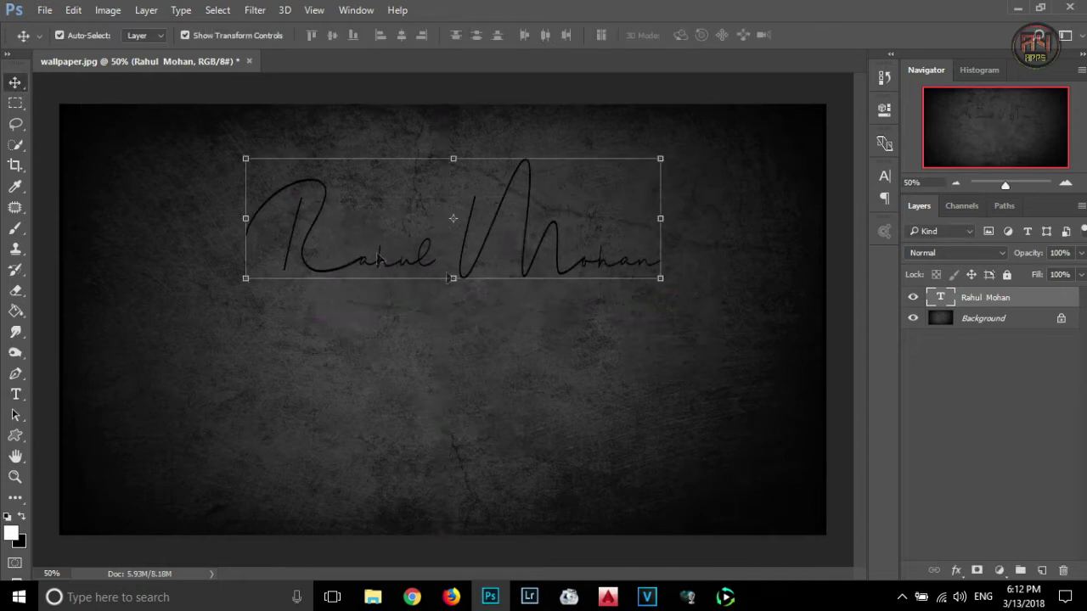
{"action": "left_click_drag", "start_coordinate": [659, 280], "coordinate": [592, 212]}
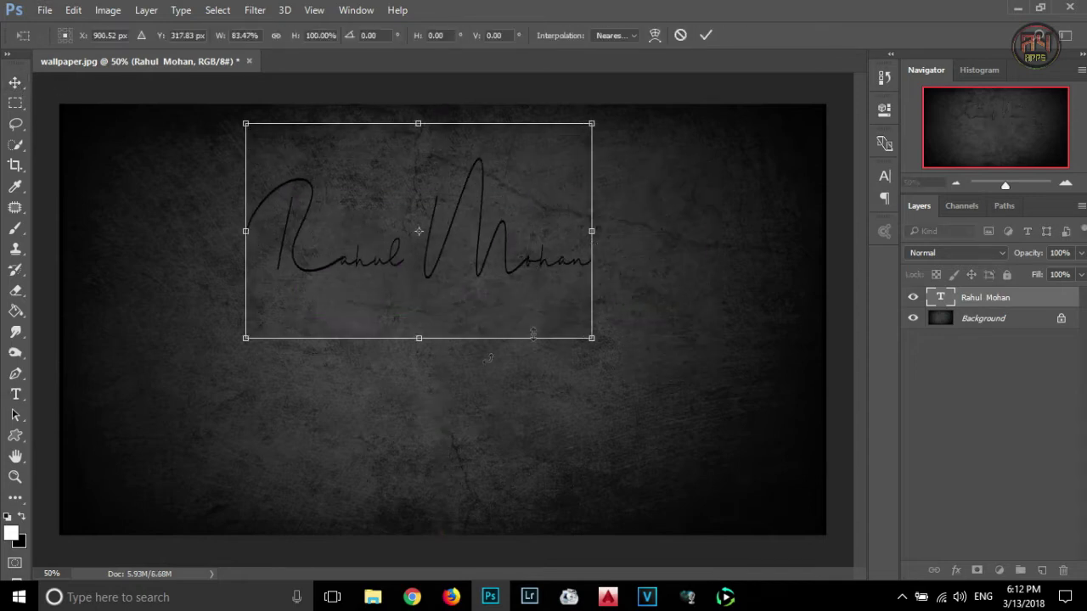
{"action": "left_click_drag", "start_coordinate": [586, 331], "coordinate": [512, 286]}
{"action": "left_click_drag", "start_coordinate": [456, 222], "coordinate": [521, 262]}
{"action": "key", "text": "Return"}
- Add the word PHOTOGRAPHY in Calibri and move it under the signature
{"action": "left_click", "coordinate": [16, 394]}
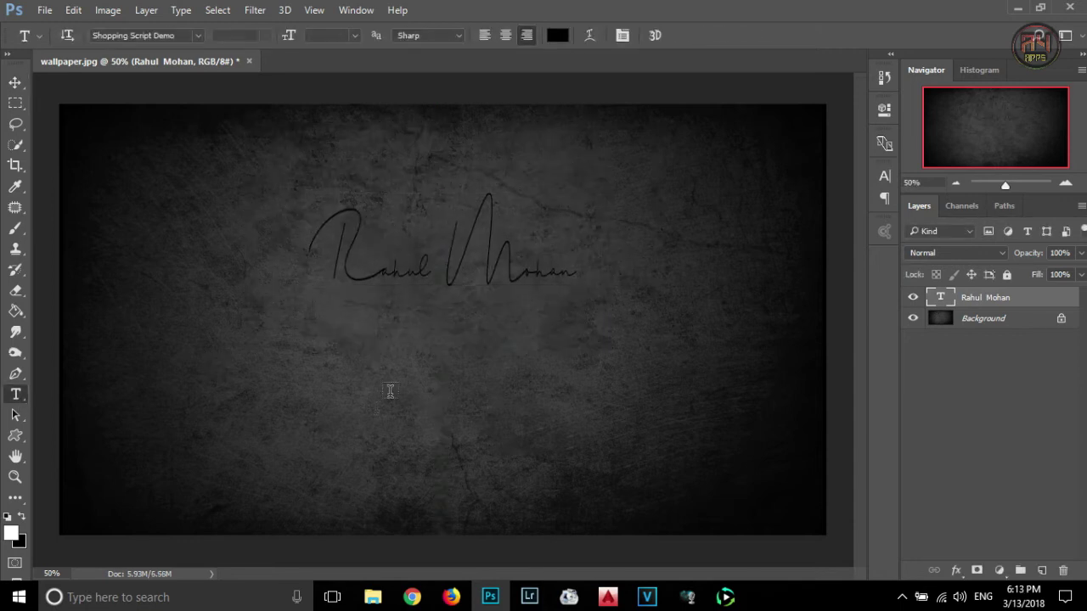
{"action": "left_click", "coordinate": [377, 398]}
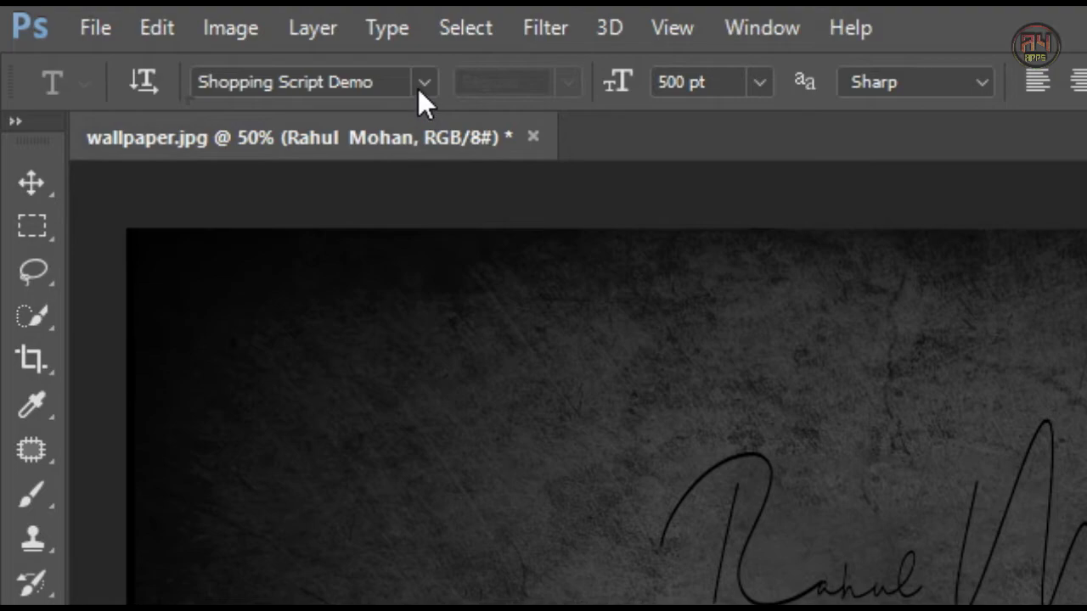
{"action": "left_click", "coordinate": [196, 36]}
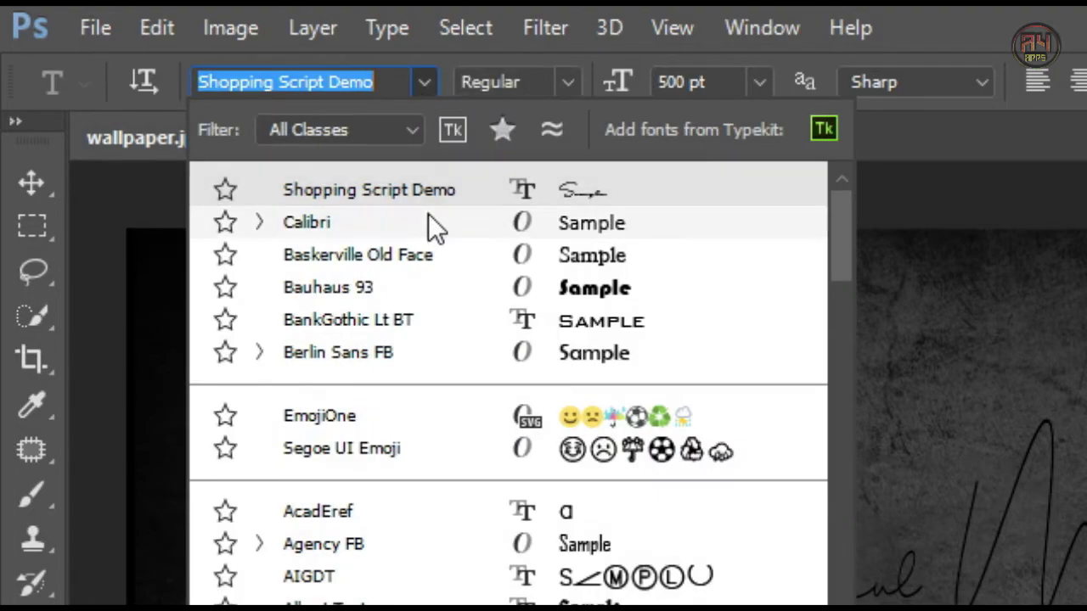
{"action": "left_click", "coordinate": [428, 222]}
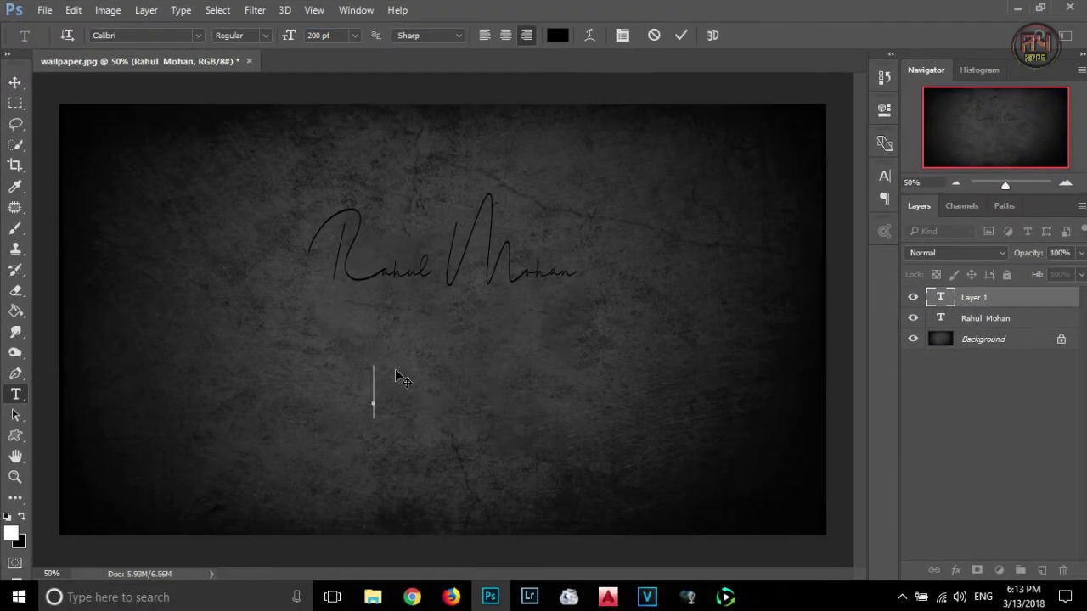
{"action": "type", "text": "PH"}
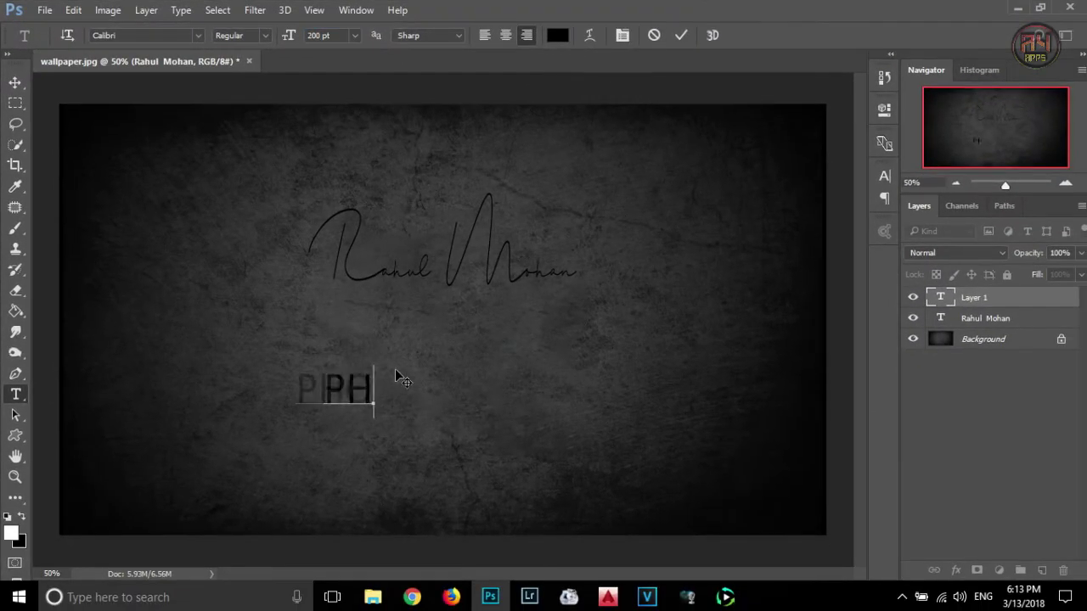
{"action": "type", "text": "OTOGR"}
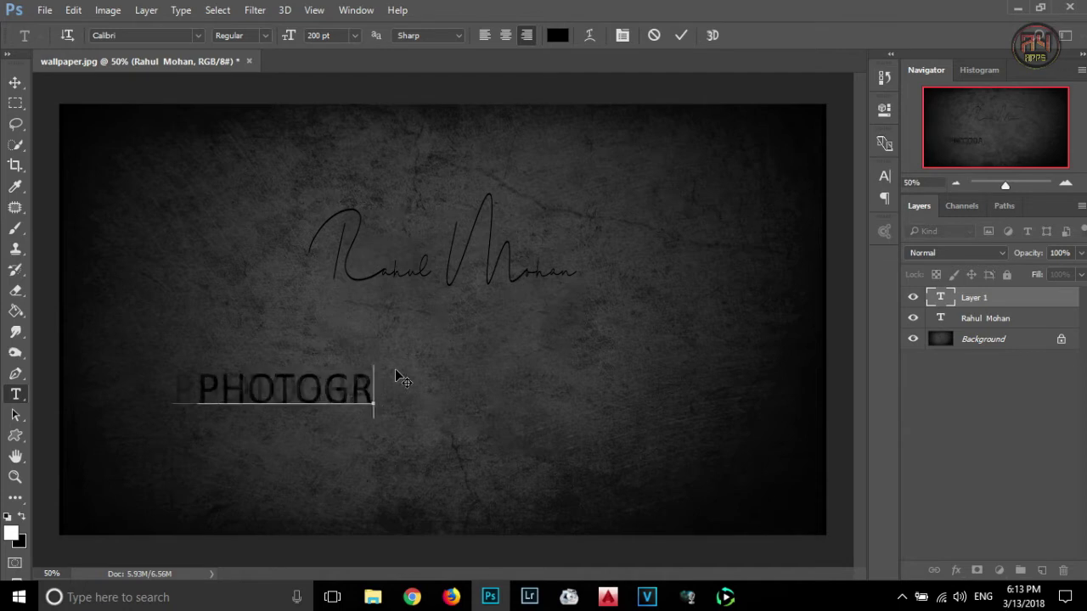
{"action": "type", "text": "APHY"}
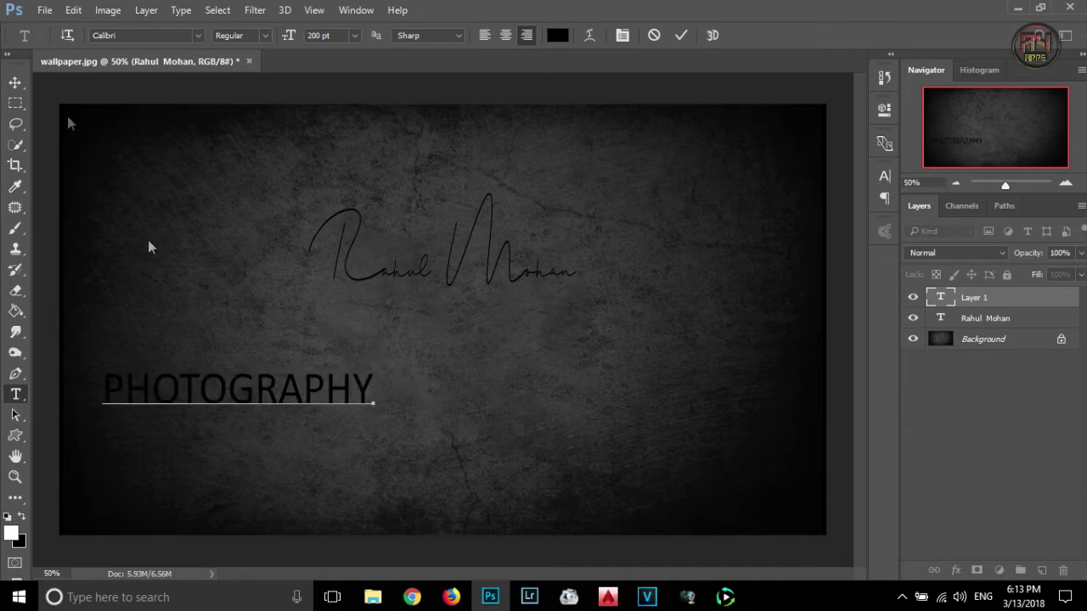
{"action": "left_click", "coordinate": [15, 82]}
{"action": "left_click_drag", "start_coordinate": [293, 390], "coordinate": [498, 321]}
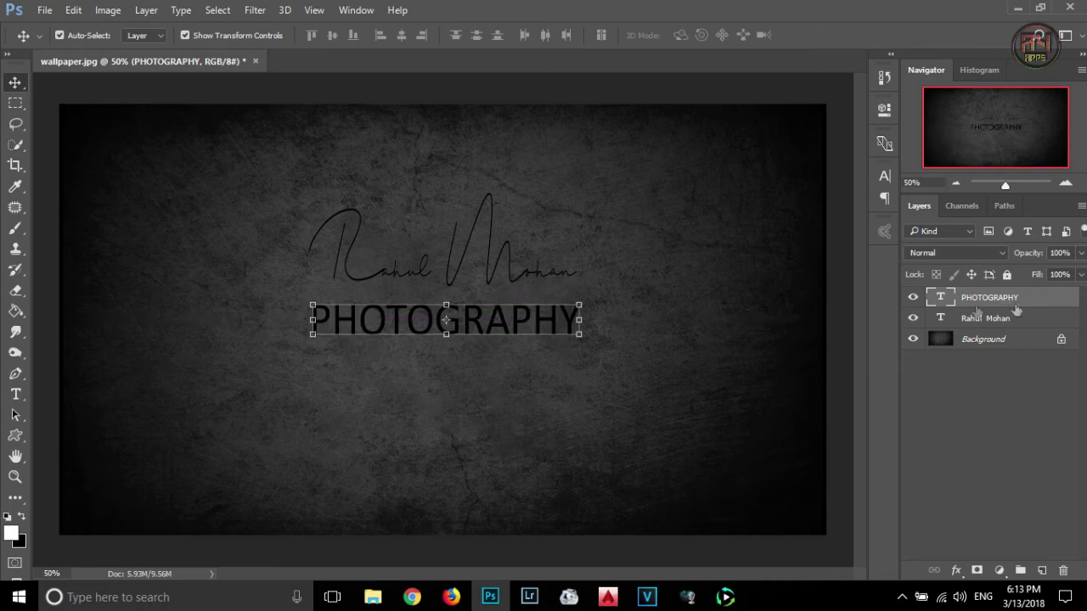
- Resize PHOTOGRAPHY to 100 pt and align it under the signature's start
{"action": "double_click", "coordinate": [943, 299]}
{"action": "double_click", "coordinate": [337, 35]}
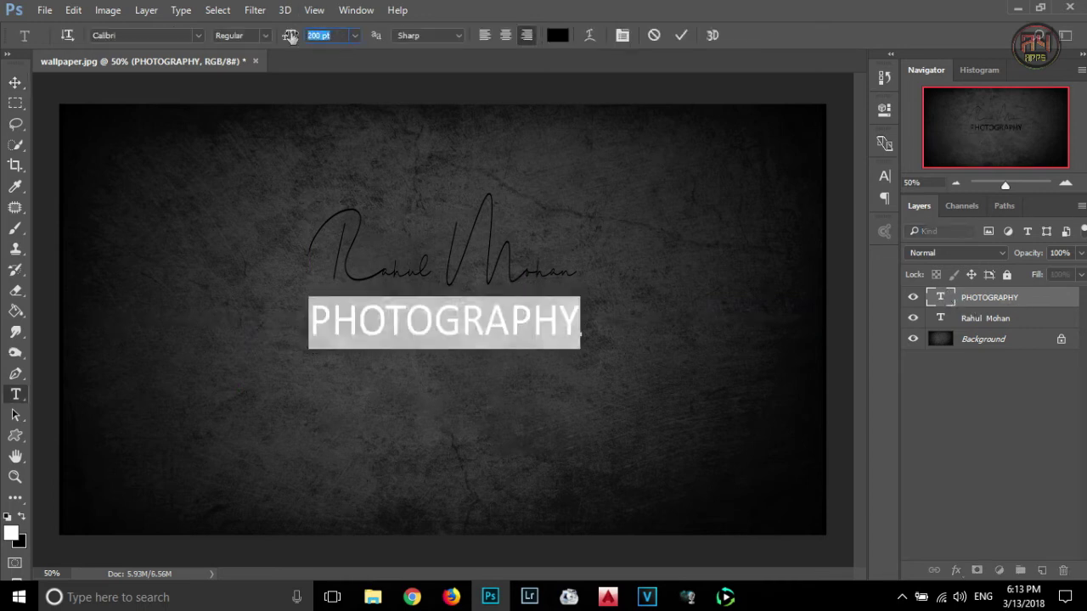
{"action": "type", "text": "100"}
{"action": "key", "text": "Return"}
{"action": "left_click", "coordinate": [15, 82]}
{"action": "left_click_drag", "start_coordinate": [514, 327], "coordinate": [392, 320]}
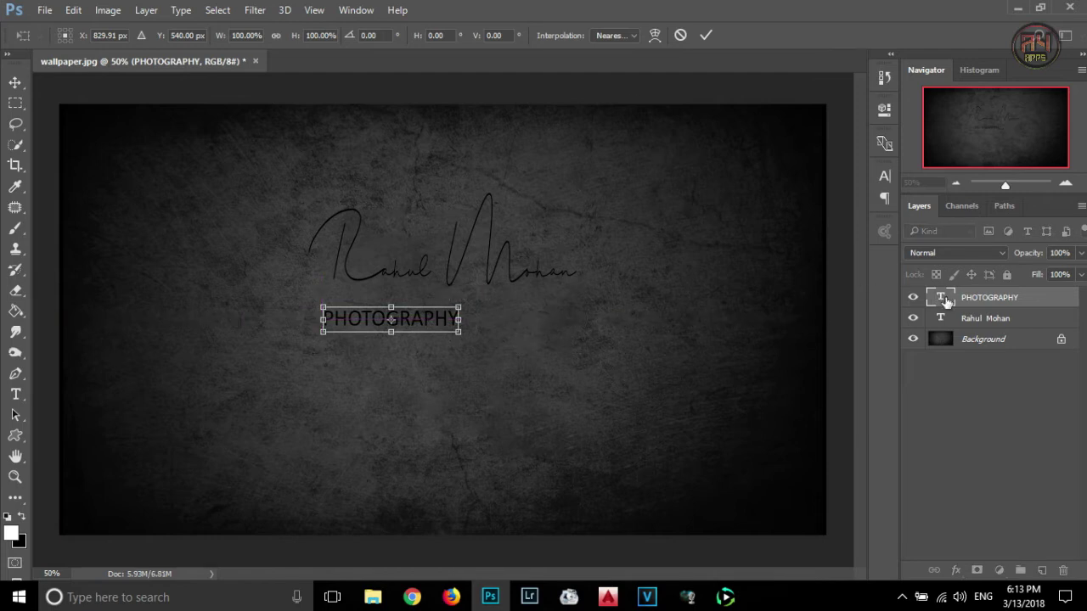
{"action": "key", "text": "Return"}
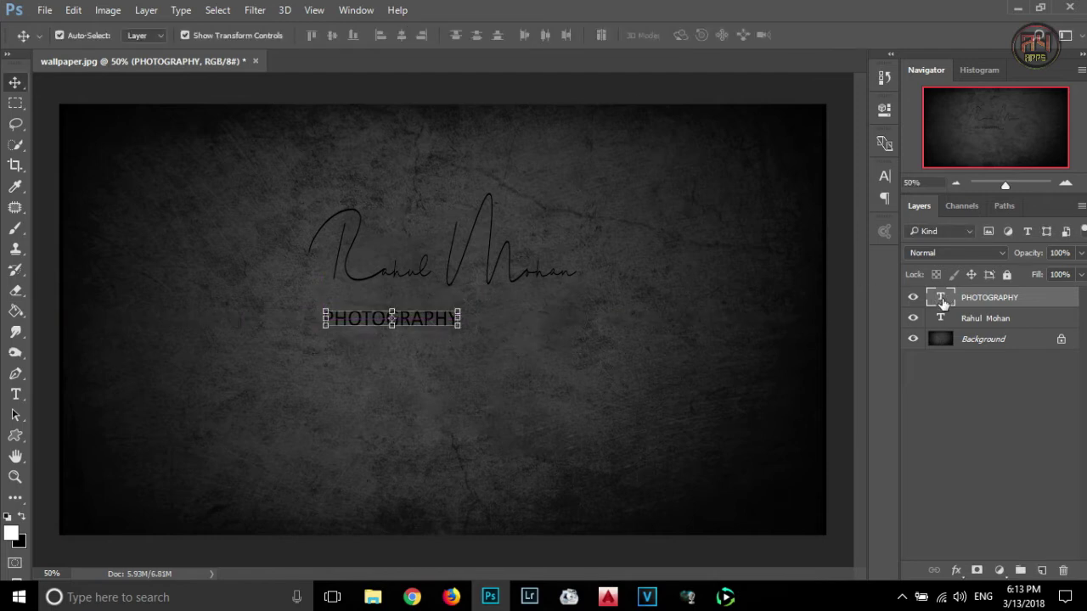
- Widen PHOTOGRAPHY's tracking to about 650 and centre it beneath the signature
{"action": "double_click", "coordinate": [940, 299]}
{"action": "left_click", "coordinate": [623, 35]}
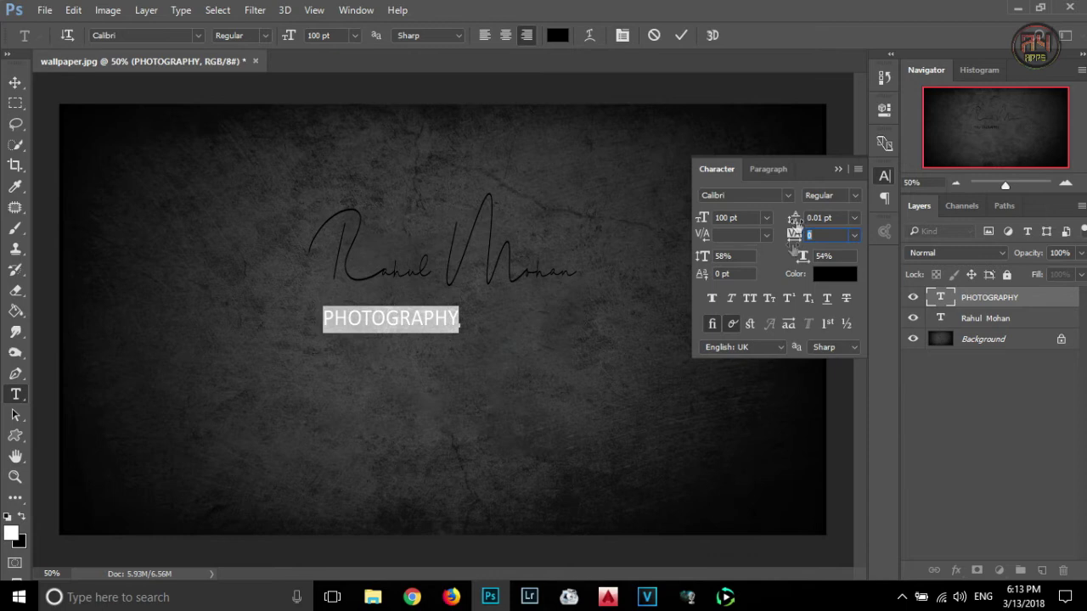
{"action": "left_click_drag", "start_coordinate": [801, 258], "coordinate": [853, 235]}
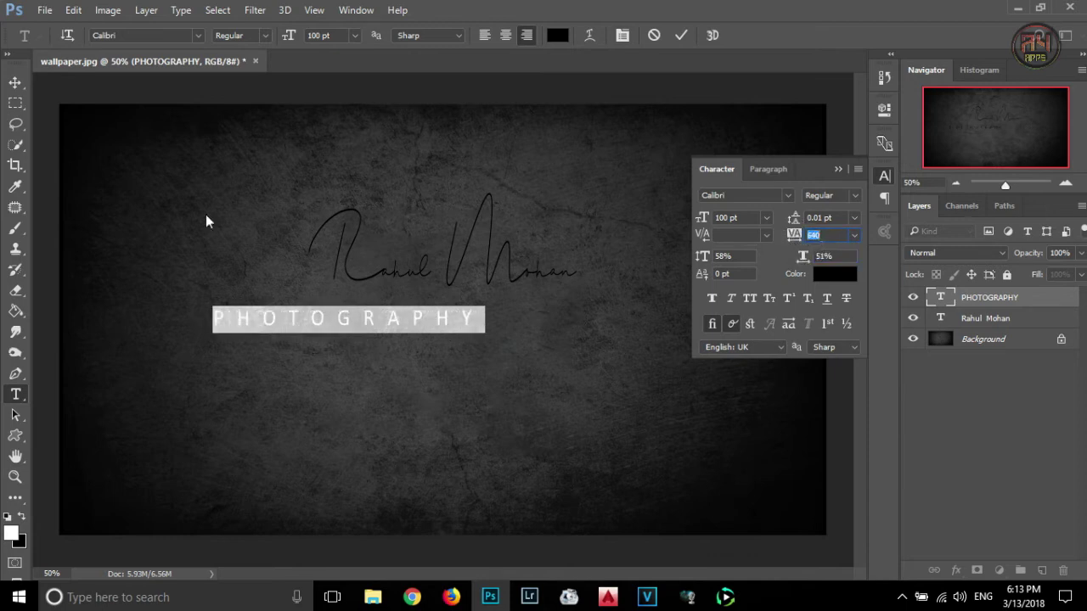
{"action": "left_click", "coordinate": [15, 84]}
{"action": "left_click_drag", "start_coordinate": [365, 324], "coordinate": [470, 303]}
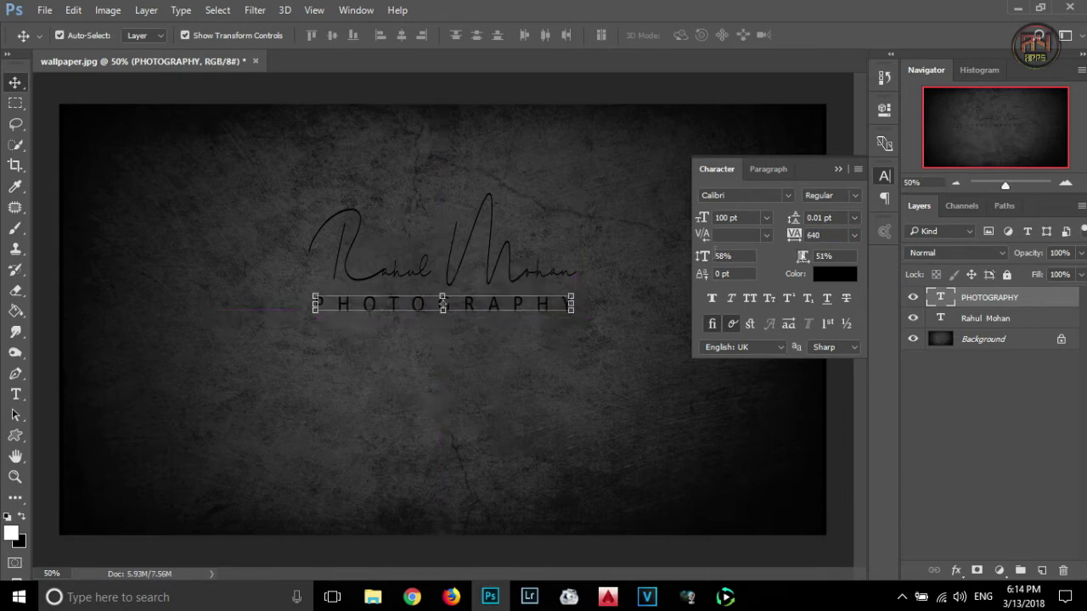
{"action": "left_click_drag", "start_coordinate": [795, 239], "coordinate": [788, 241]}
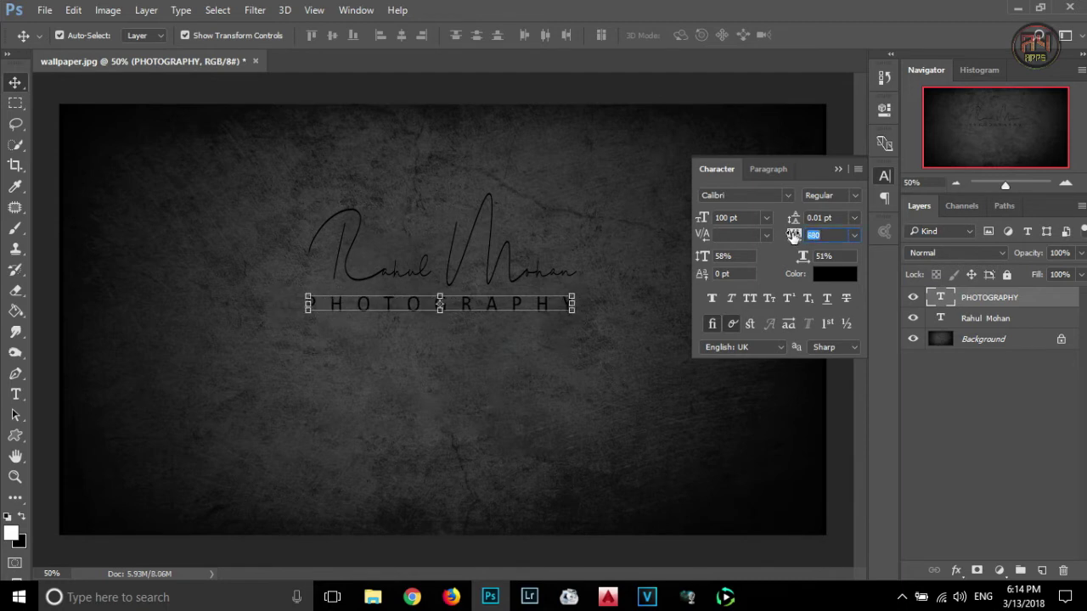
{"action": "left_click_drag", "start_coordinate": [795, 234], "coordinate": [790, 236]}
{"action": "left_click", "coordinate": [839, 170]}
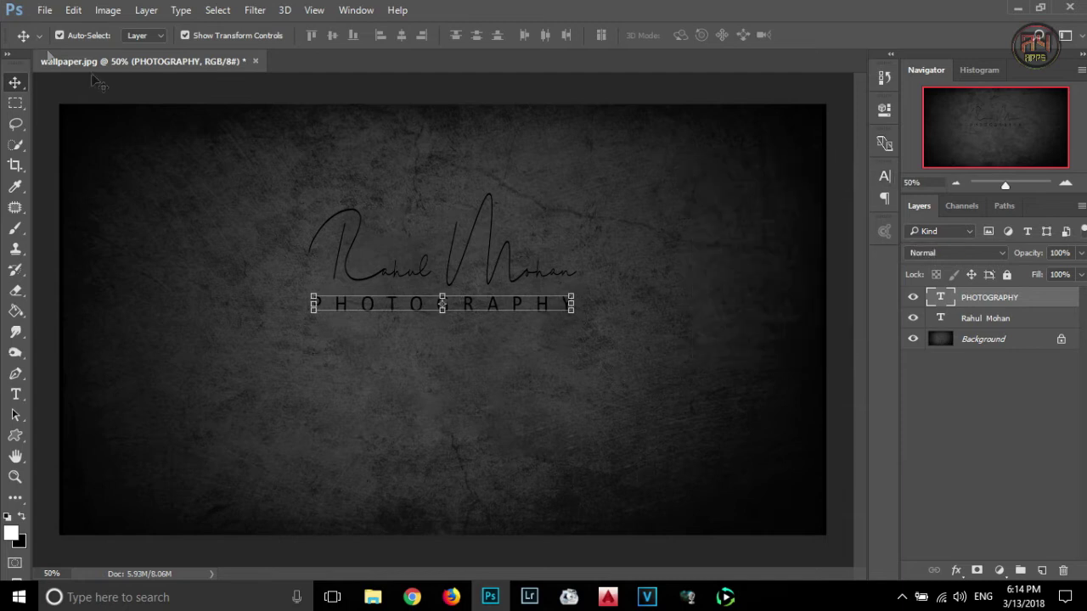
{"action": "left_click", "coordinate": [183, 36]}
- Type a 'copyright' line with the photographer's name below PHOTOGRAPHY and drag it toward centre
{"action": "left_click", "coordinate": [18, 396]}
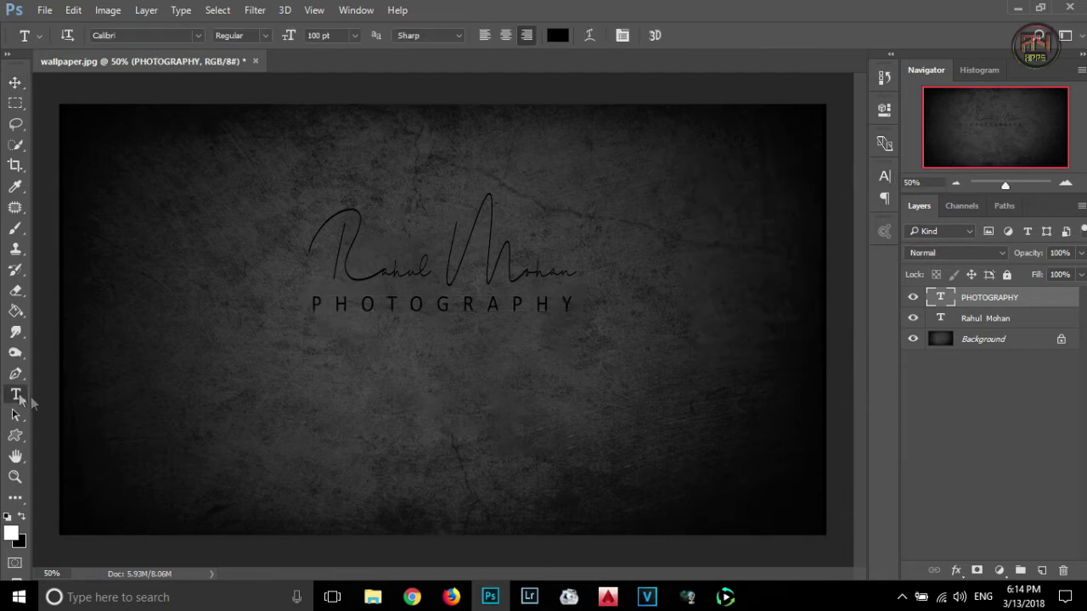
{"action": "left_click", "coordinate": [381, 357]}
{"action": "type", "text": "cop"}
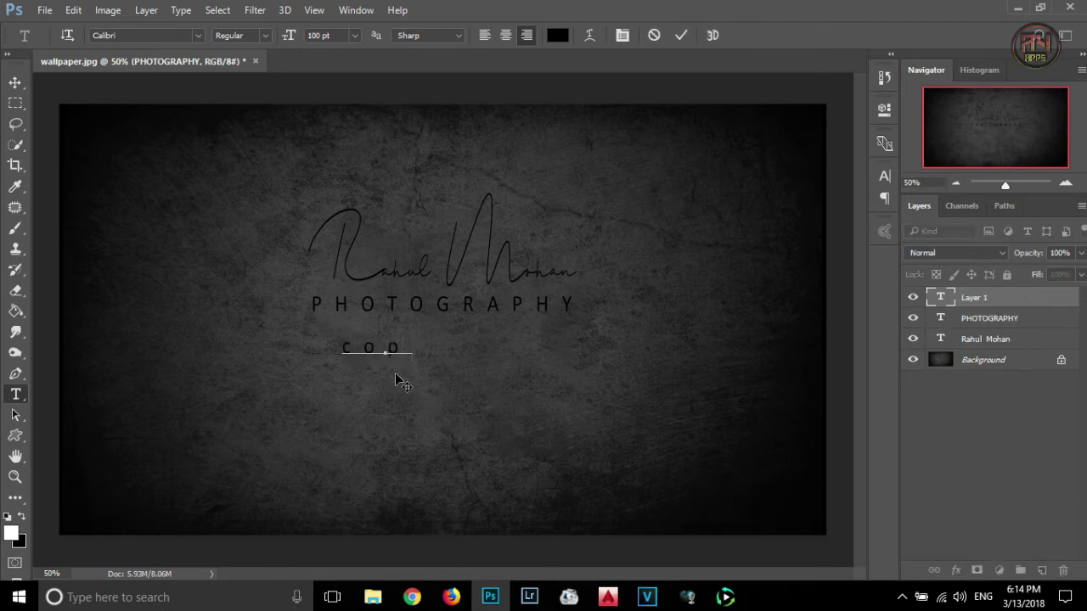
{"action": "type", "text": "yright"}
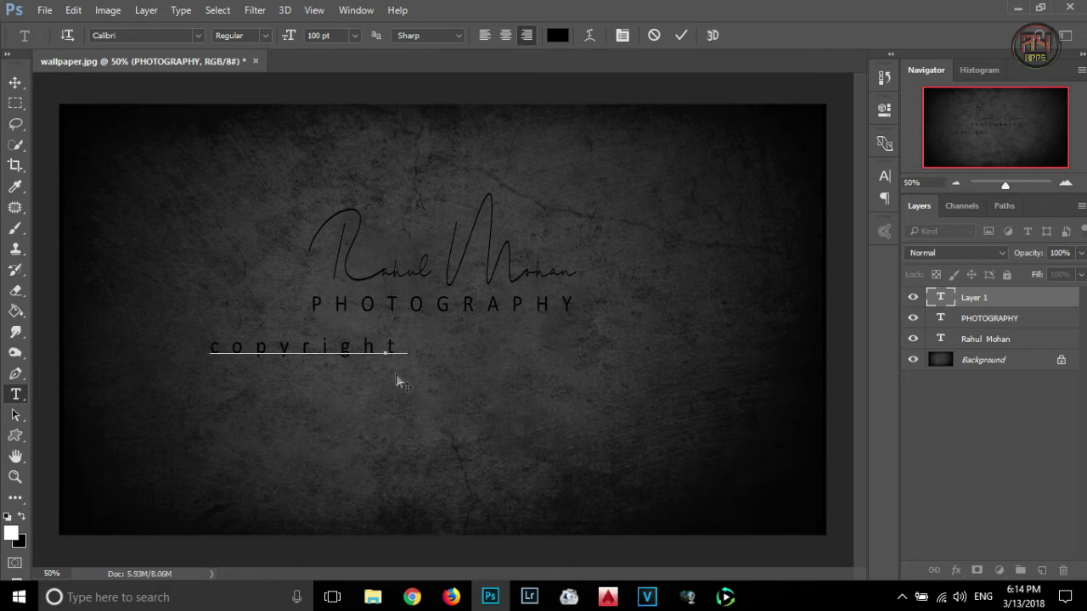
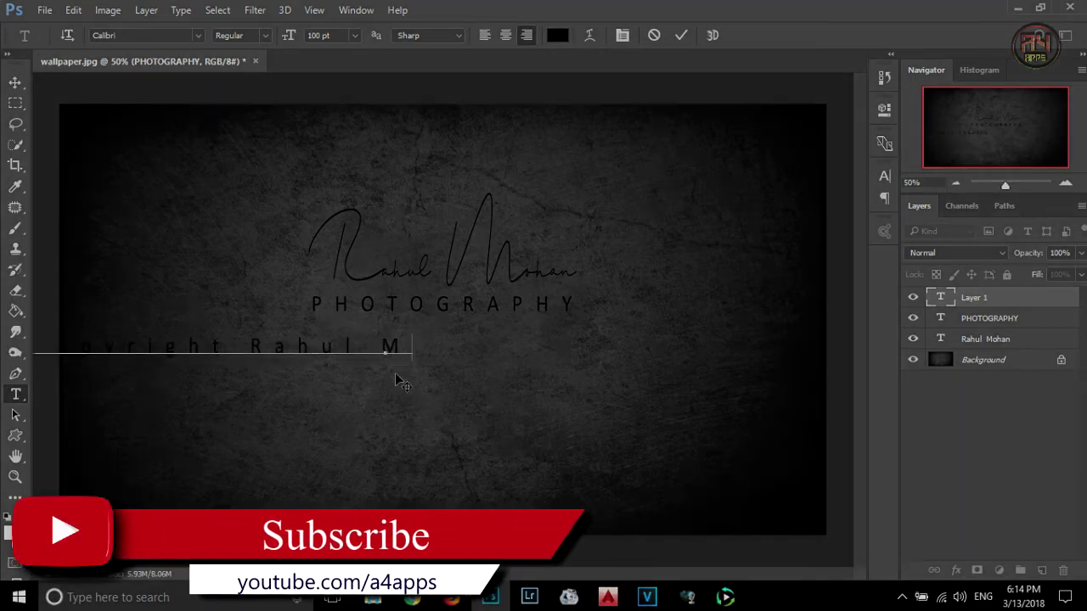
{"action": "left_click", "coordinate": [15, 82]}
{"action": "left_click_drag", "start_coordinate": [262, 357], "coordinate": [498, 350]}
- Give the copyright line tracking 250 and 80 pt size, then centre it under PHOTOGRAPHY
{"action": "double_click", "coordinate": [940, 297]}
{"action": "left_click", "coordinate": [885, 176]}
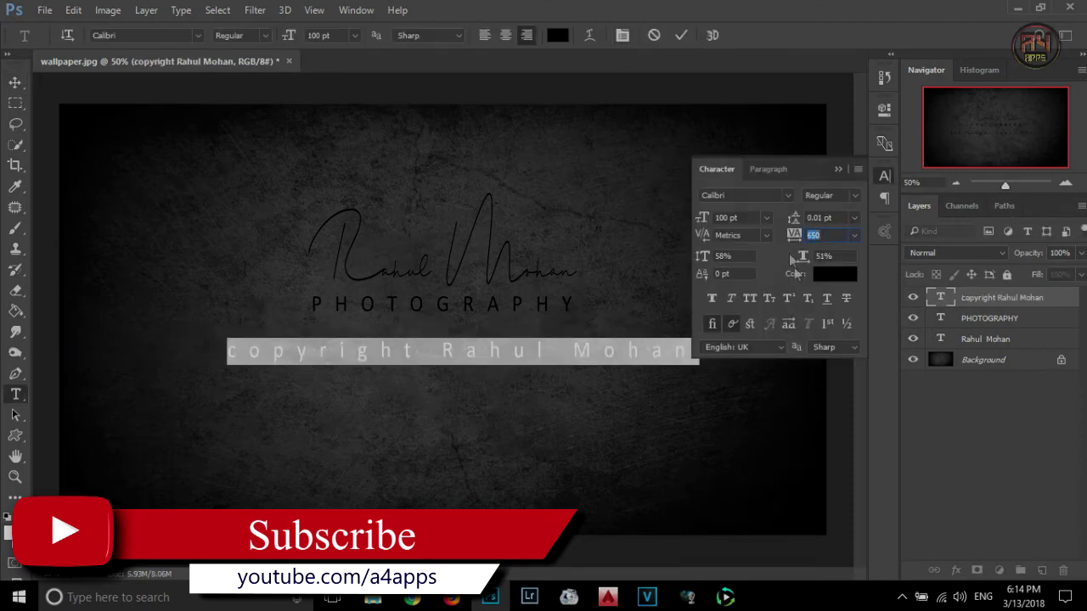
{"action": "mouse_move", "coordinate": [793, 237]}
{"action": "left_mouse_down"}
{"action": "mouse_move", "coordinate": [764, 241]}
{"action": "mouse_move", "coordinate": [801, 238]}
{"action": "left_mouse_up"}
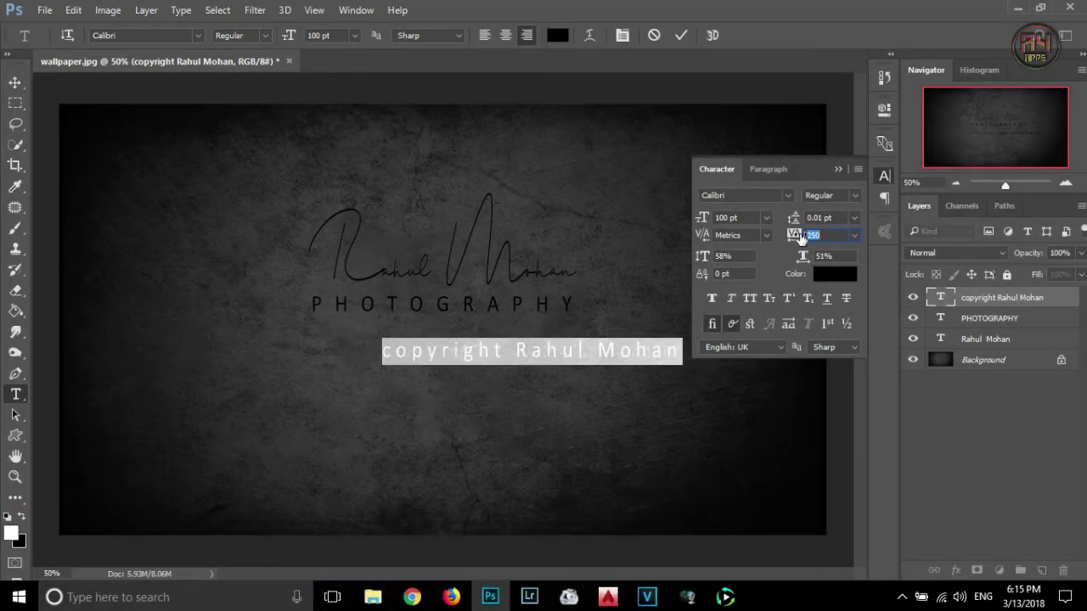
{"action": "left_click", "coordinate": [746, 217]}
{"action": "type", "text": "80"}
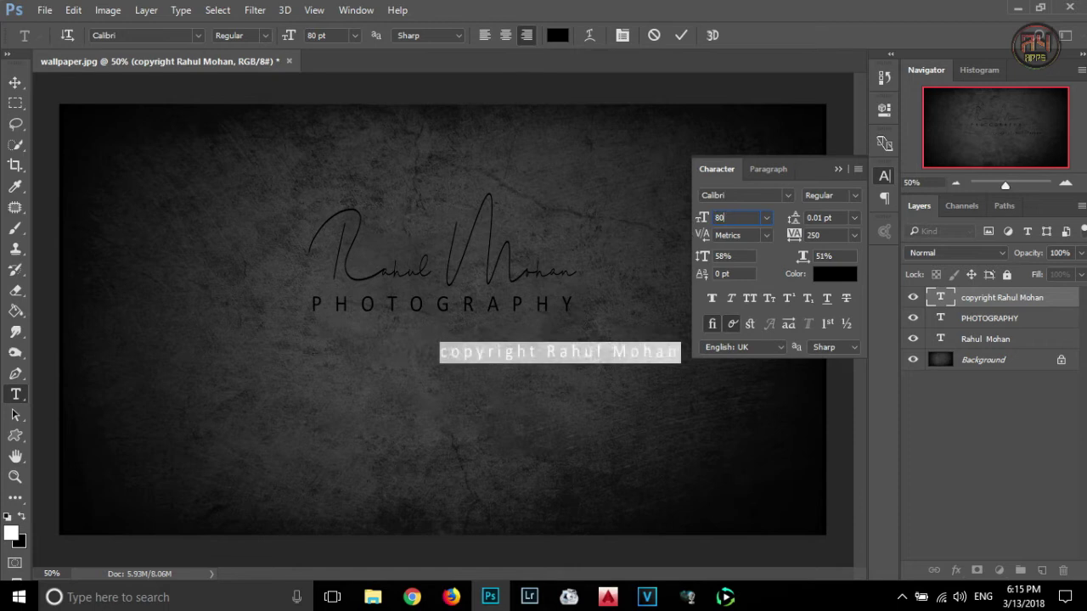
{"action": "left_click", "coordinate": [14, 84]}
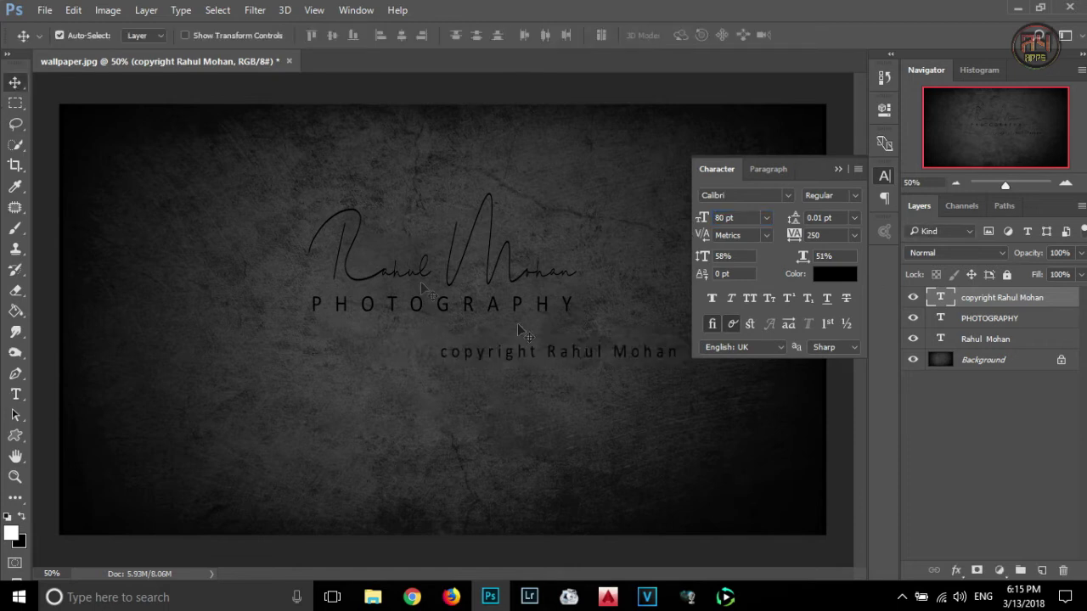
{"action": "left_click_drag", "start_coordinate": [563, 360], "coordinate": [463, 339]}
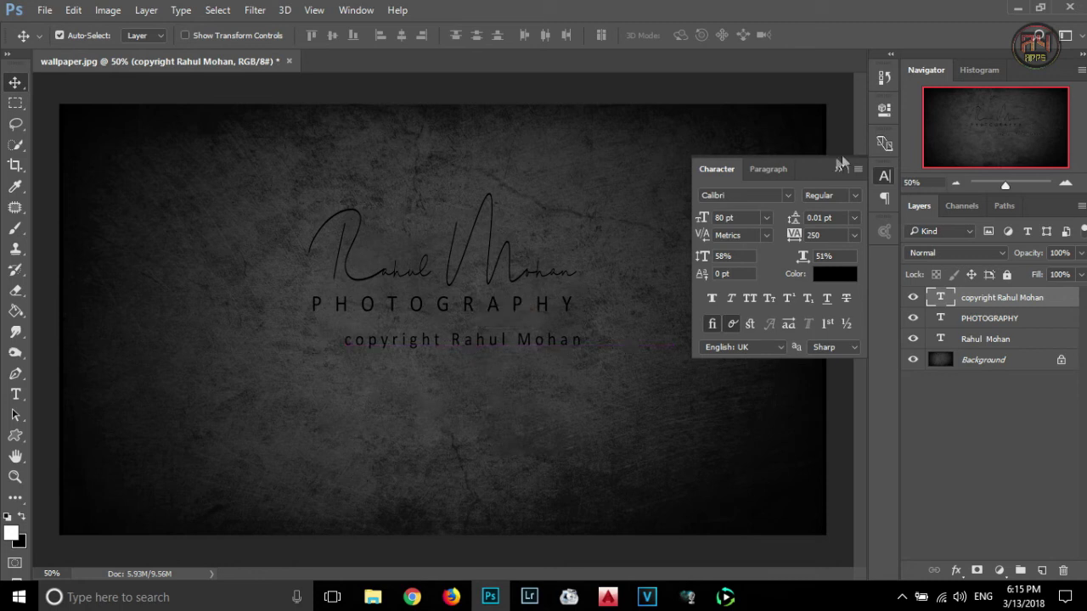
- Draw a © custom shape left of the copyright line and fill it black
{"action": "left_click", "coordinate": [838, 170]}
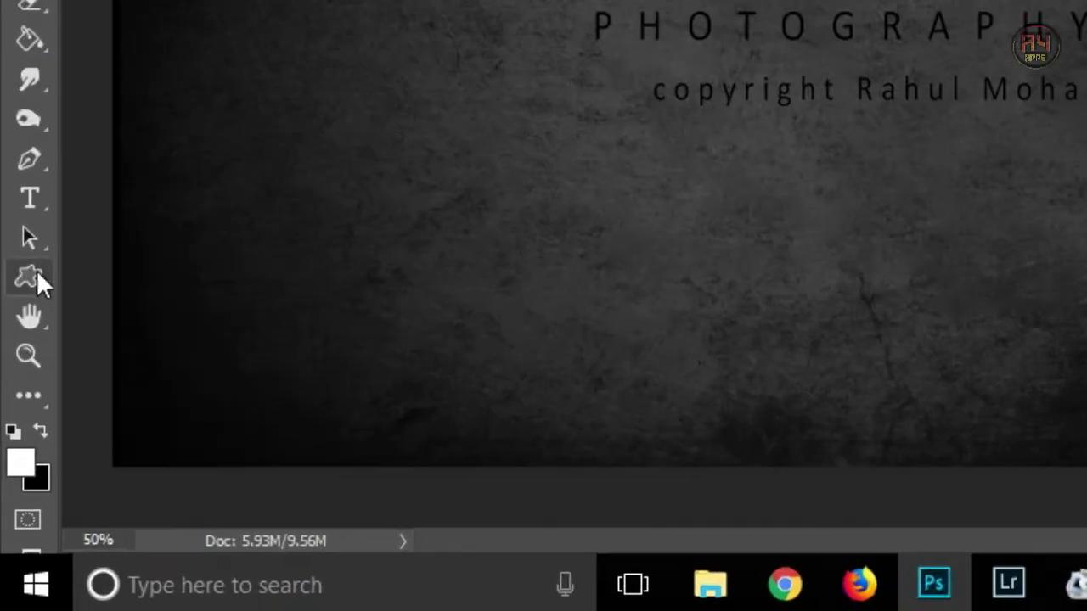
{"action": "right_click", "coordinate": [18, 437]}
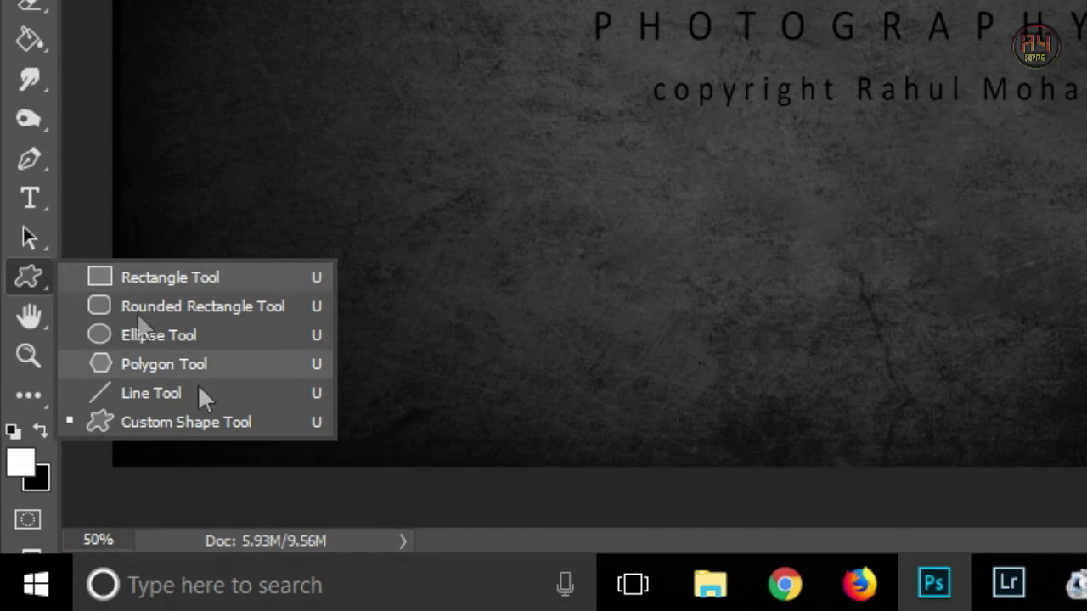
{"action": "left_click", "coordinate": [114, 513]}
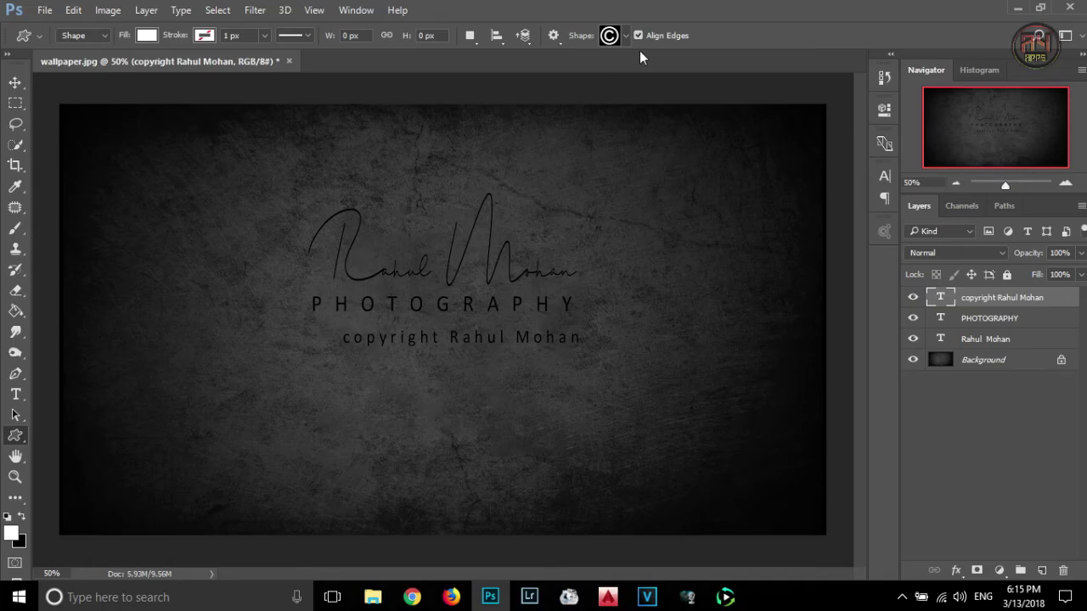
{"action": "left_click", "coordinate": [623, 39]}
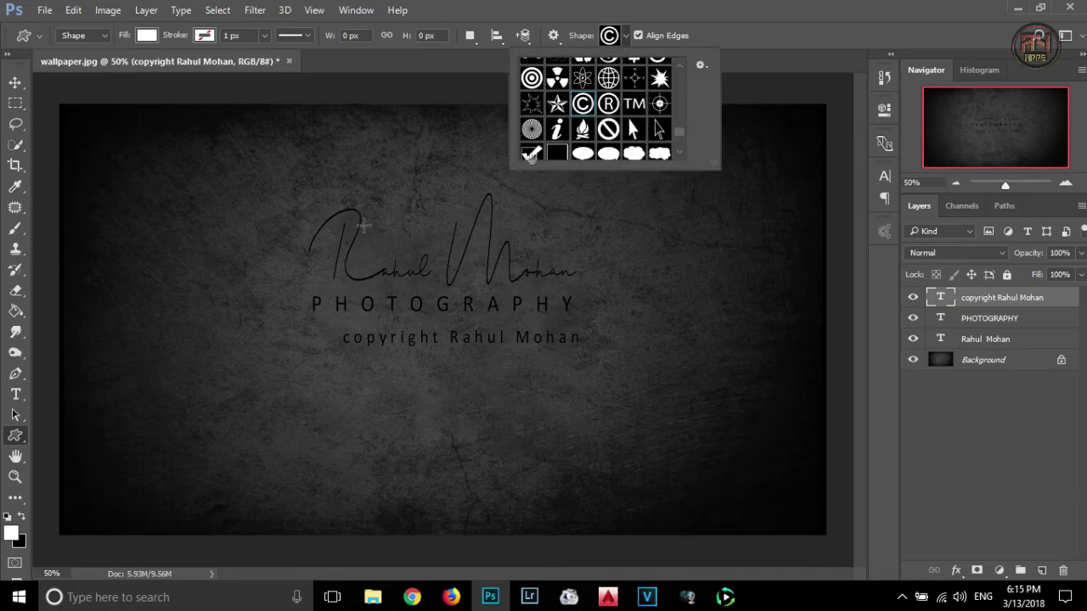
{"action": "left_click_drag", "start_coordinate": [255, 318], "coordinate": [283, 345]}
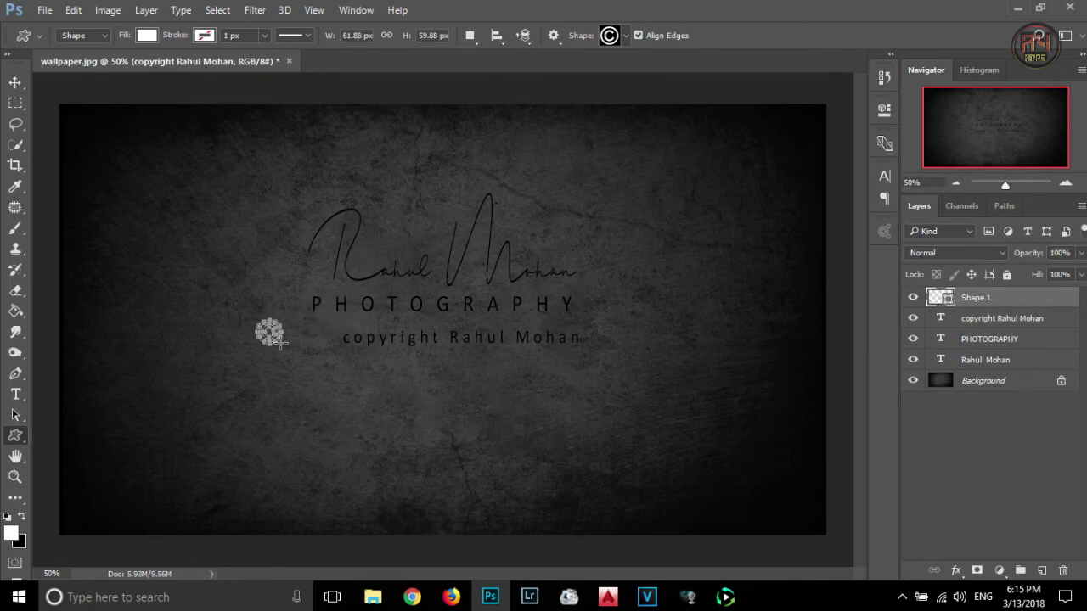
{"action": "left_click", "coordinate": [146, 39]}
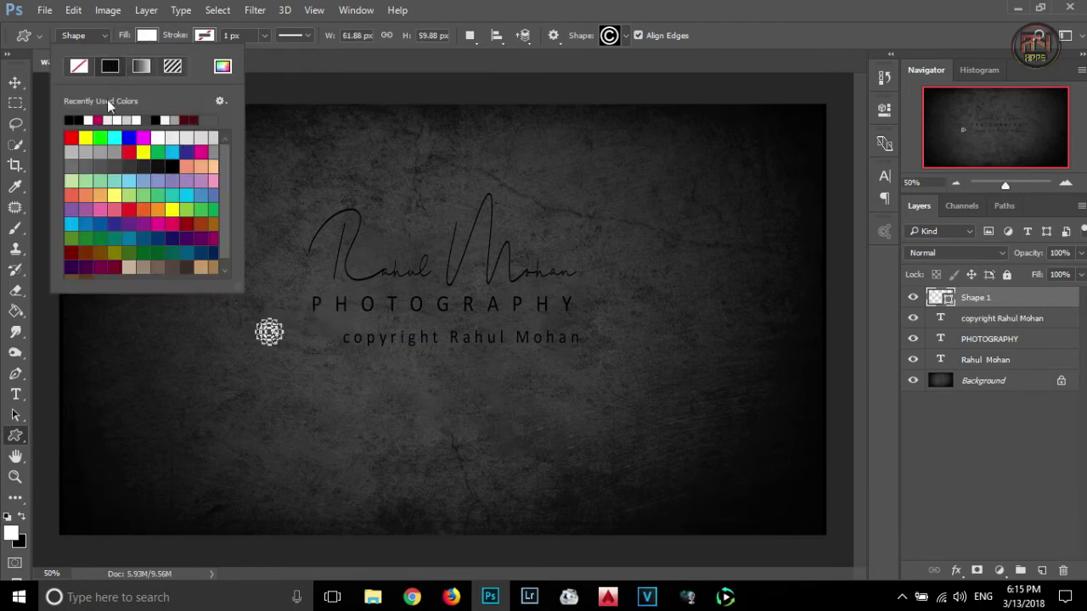
{"action": "double_click", "coordinate": [73, 119]}
- Position the © symbol just left of the copyright line, fine-tuning with arrow nudges
{"action": "key", "text": "v"}
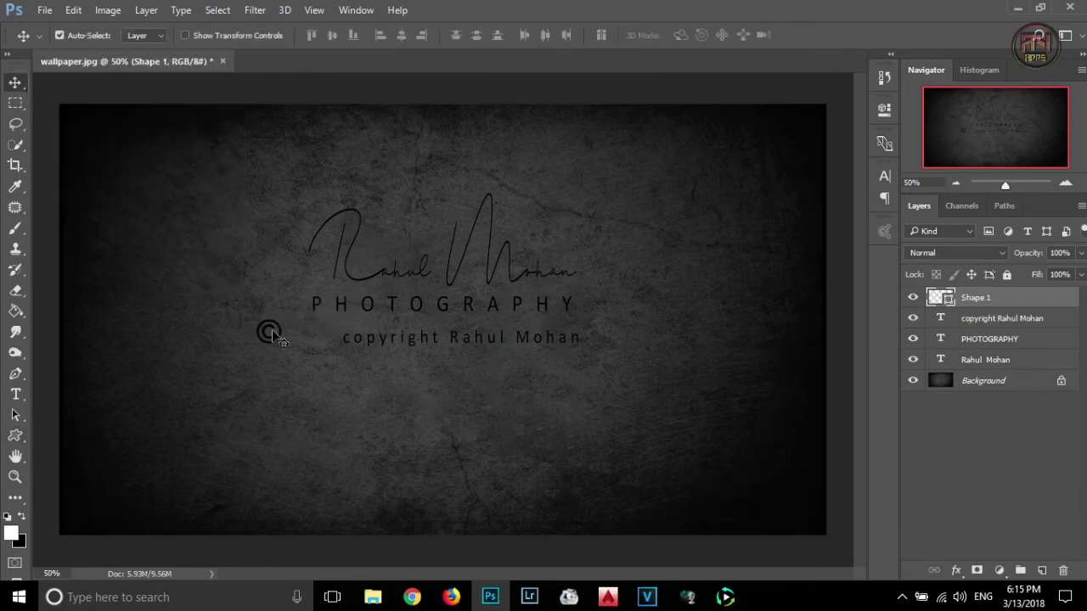
{"action": "key", "text": "ctrl+t"}
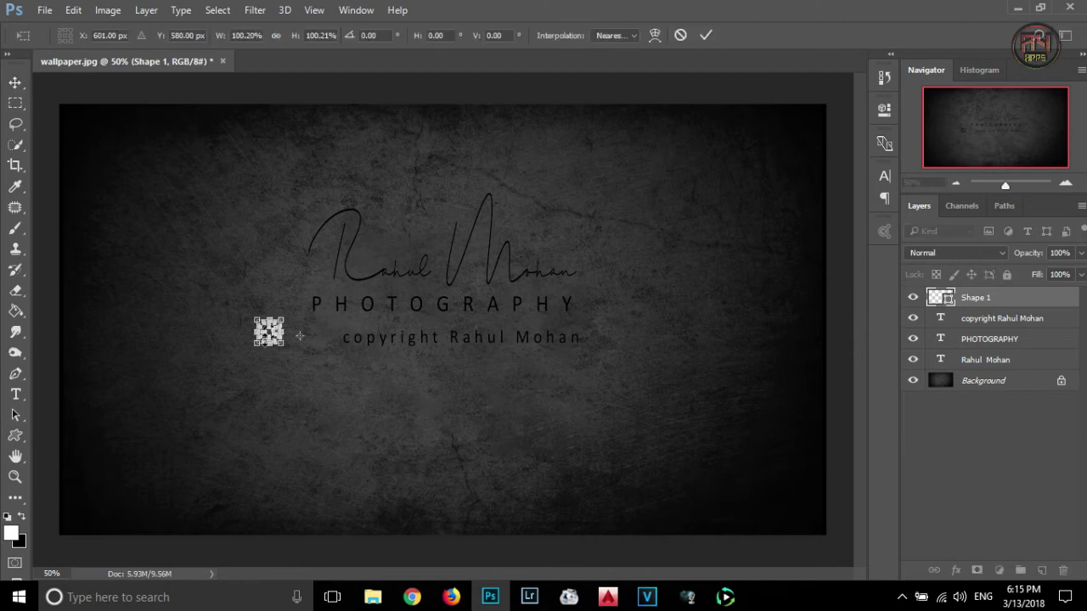
{"action": "left_click_drag", "start_coordinate": [268, 333], "coordinate": [320, 332]}
{"action": "key", "text": "Return"}
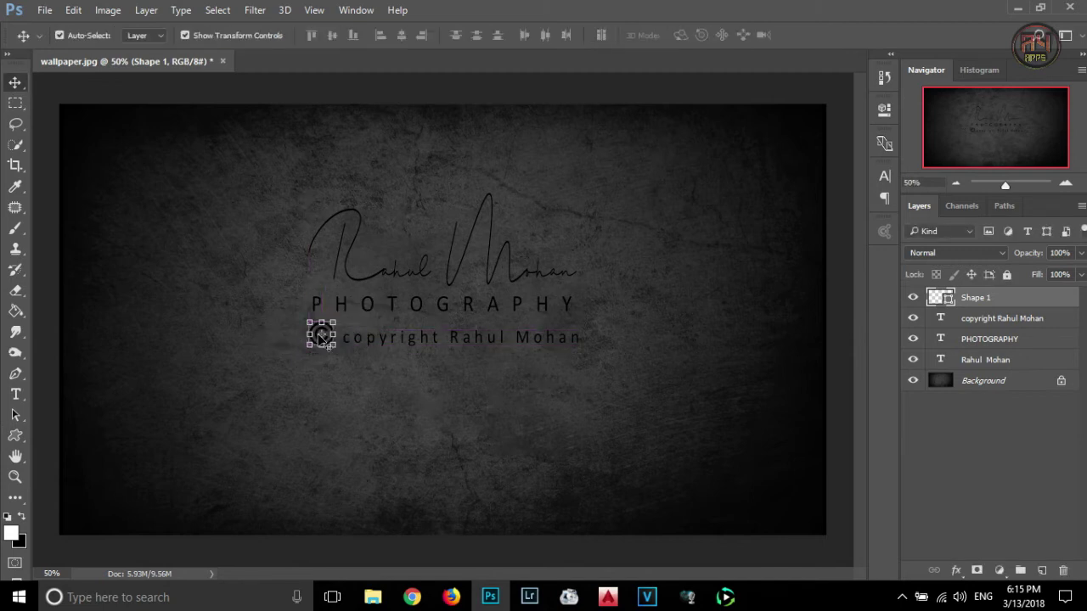
{"action": "key", "text": "Down"}
{"action": "key", "text": "Down"}
{"action": "key", "text": "Down"}
{"action": "key", "text": "Down"}
{"action": "key", "text": "Down"}
{"action": "key", "text": "Down"}
{"action": "key", "text": "Down"}
{"action": "key", "text": "Down"}
{"action": "key", "text": "Down"}
{"action": "key", "text": "Down"}
{"action": "key", "text": "Right"}
{"action": "key", "text": "Right"}
{"action": "key", "text": "Right"}
{"action": "key", "text": "Right"}
{"action": "key", "text": "Right"}
{"action": "key", "text": "Right"}
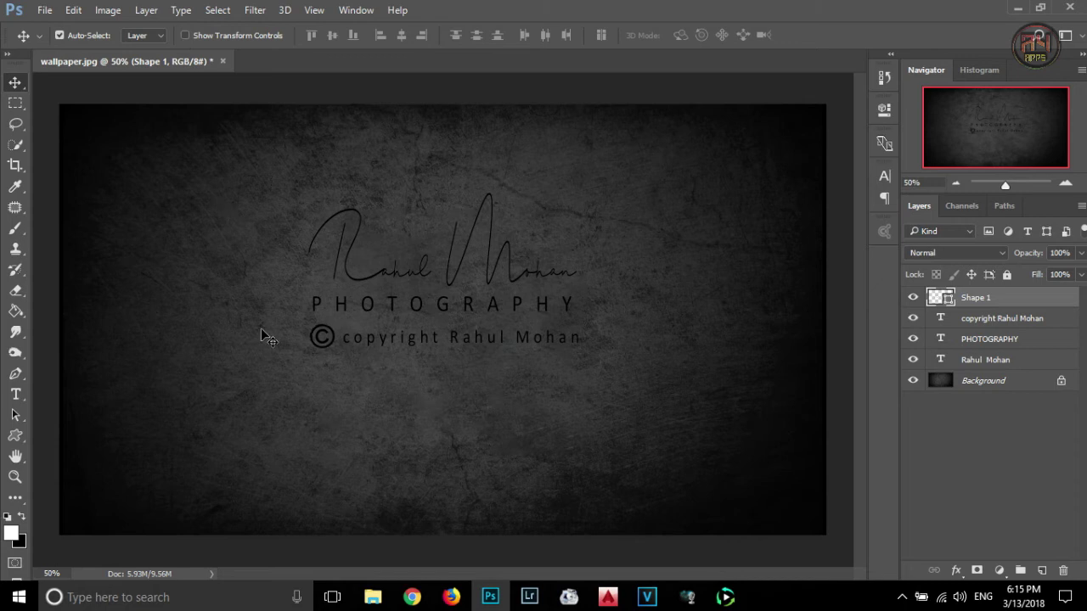
{"action": "key", "text": "Left"}
{"action": "key", "text": "Left"}
{"action": "key", "text": "Left"}
{"action": "key", "text": "Left"}
{"action": "key", "text": "Left"}
{"action": "key", "text": "Left"}
{"action": "key", "text": "Left"}
{"action": "key", "text": "Left"}
{"action": "key", "text": "Left"}
{"action": "key", "text": "Left"}
{"action": "key", "text": "Left"}
{"action": "key", "text": "Left"}
{"action": "key", "text": "Left"}
{"action": "key", "text": "Left"}
{"action": "key", "text": "Left"}
{"action": "key", "text": "Left"}
{"action": "key", "text": "Left"}
{"action": "key", "text": "Left"}
{"action": "key", "text": "Left"}
{"action": "key", "text": "Left"}
{"action": "key", "text": "Left"}
{"action": "key", "text": "Left"}
{"action": "double_click", "coordinate": [992, 319]}
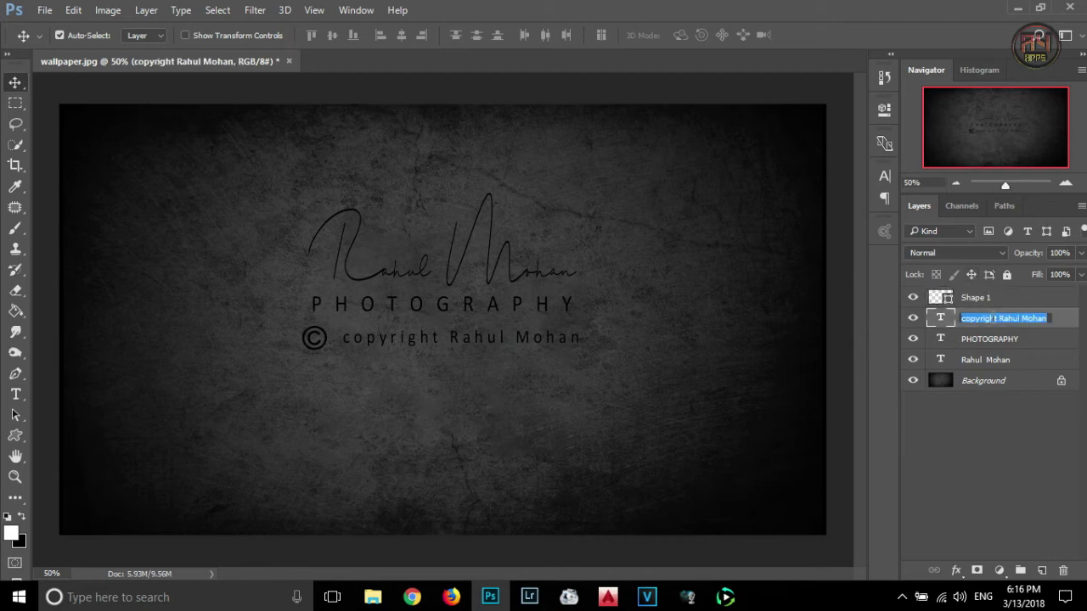
{"action": "key", "text": "Return"}
{"action": "key", "text": "Left"}
{"action": "key", "text": "Left"}
{"action": "key", "text": "Left"}
{"action": "key", "text": "Left"}
{"action": "key", "text": "Left"}
{"action": "key", "text": "Left"}
{"action": "key", "text": "Left"}
{"action": "key", "text": "Left"}
{"action": "key", "text": "Left"}
{"action": "key", "text": "Left"}
{"action": "key", "text": "Left"}
{"action": "key", "text": "Left"}
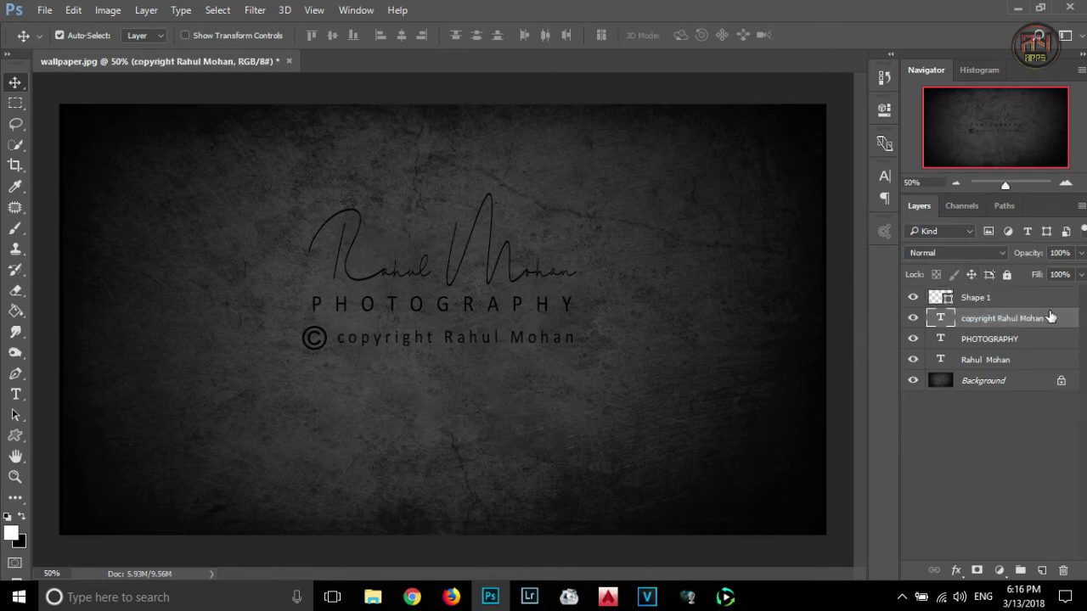
- Fade the © symbol and copyright line to 70% opacity, and begin fading PHOTOGRAPHY to about 64%
{"action": "left_click", "coordinate": [1039, 299], "text": "ctrl"}
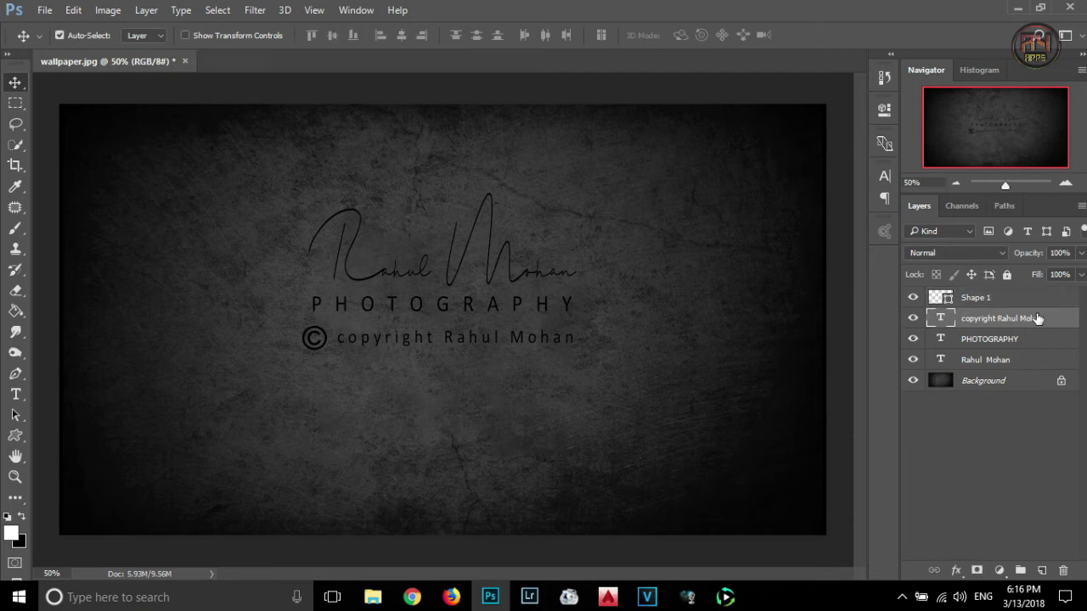
{"action": "left_click", "coordinate": [1080, 254]}
{"action": "left_click_drag", "start_coordinate": [1078, 255], "coordinate": [1058, 276]}
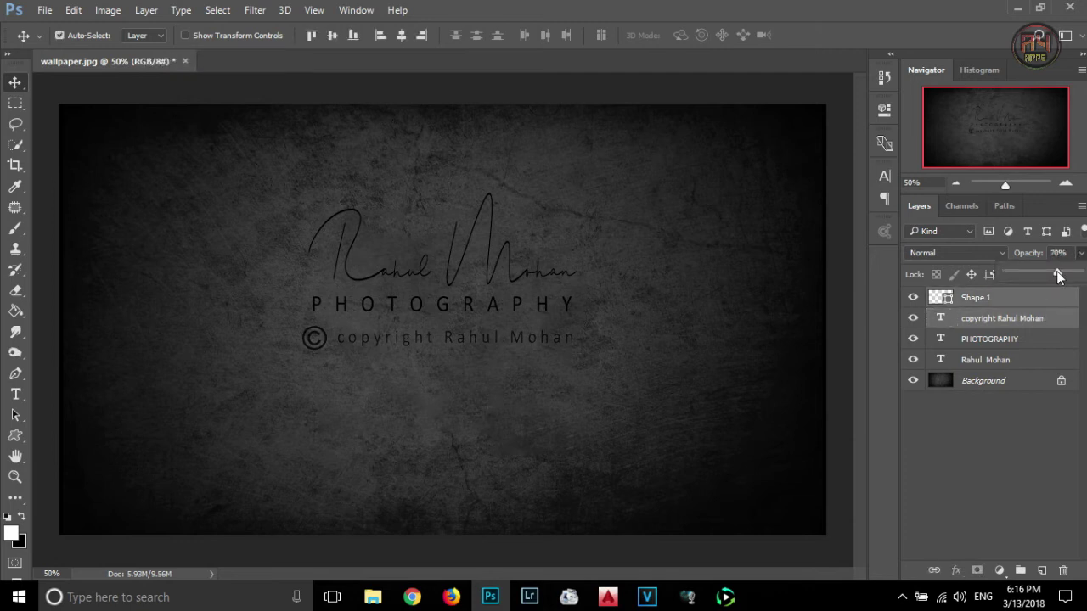
{"action": "left_click", "coordinate": [1023, 338]}
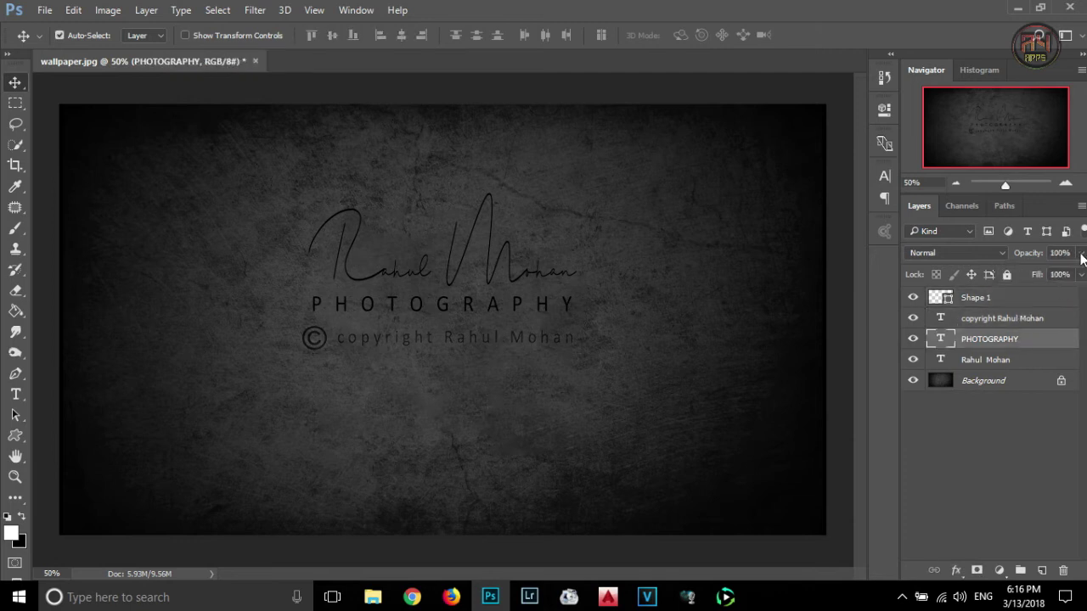
{"action": "left_click", "coordinate": [1080, 254]}
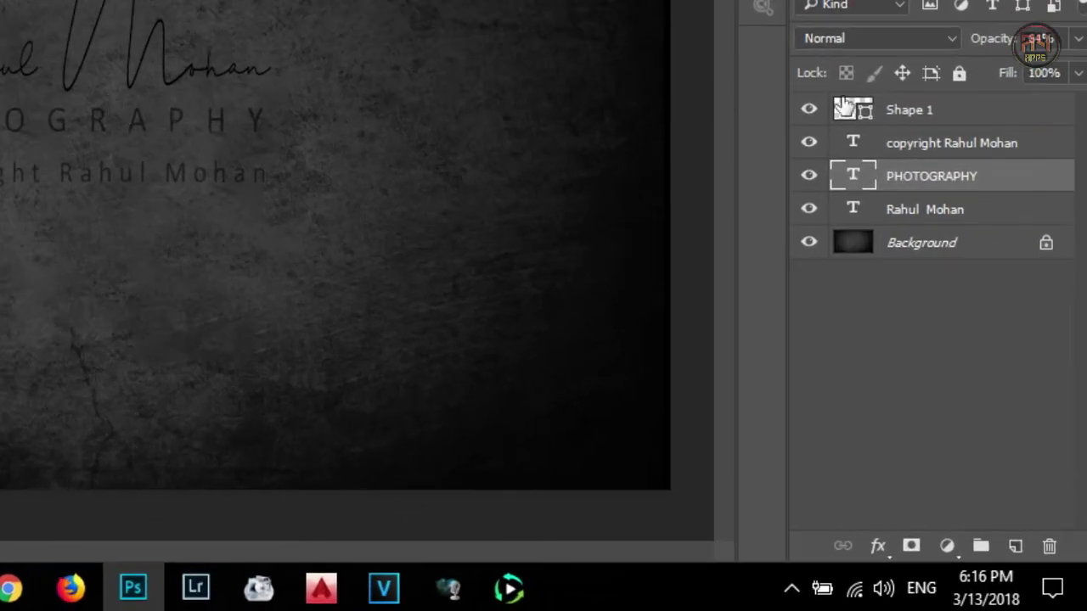
{"action": "left_click", "coordinate": [907, 116]}
{"action": "left_click", "coordinate": [938, 182], "text": "shift"}
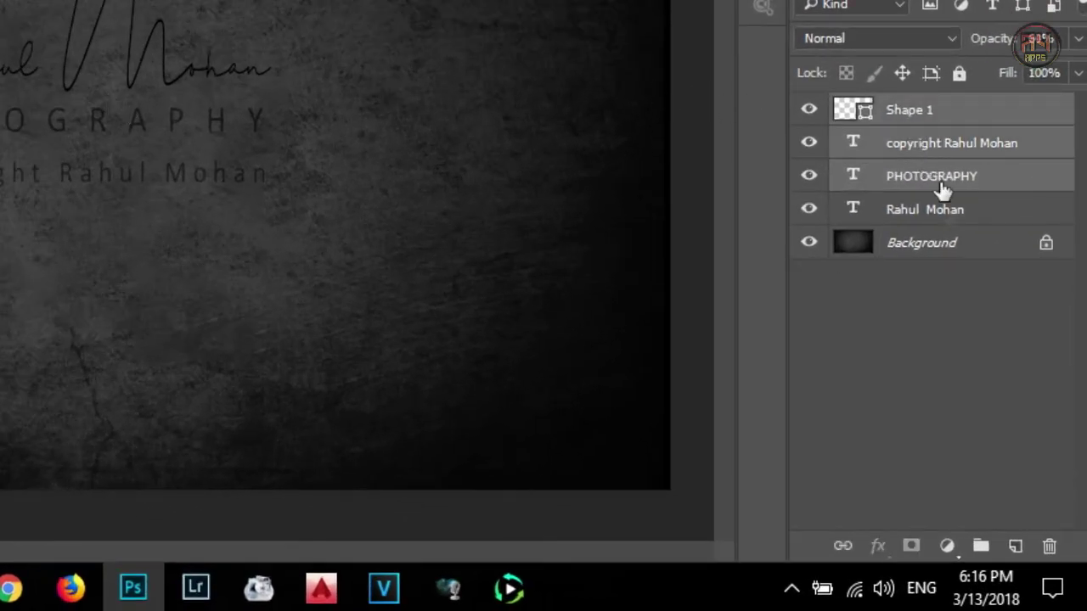
{"action": "left_click", "coordinate": [946, 212], "text": "shift"}
{"action": "left_click", "coordinate": [981, 546]}
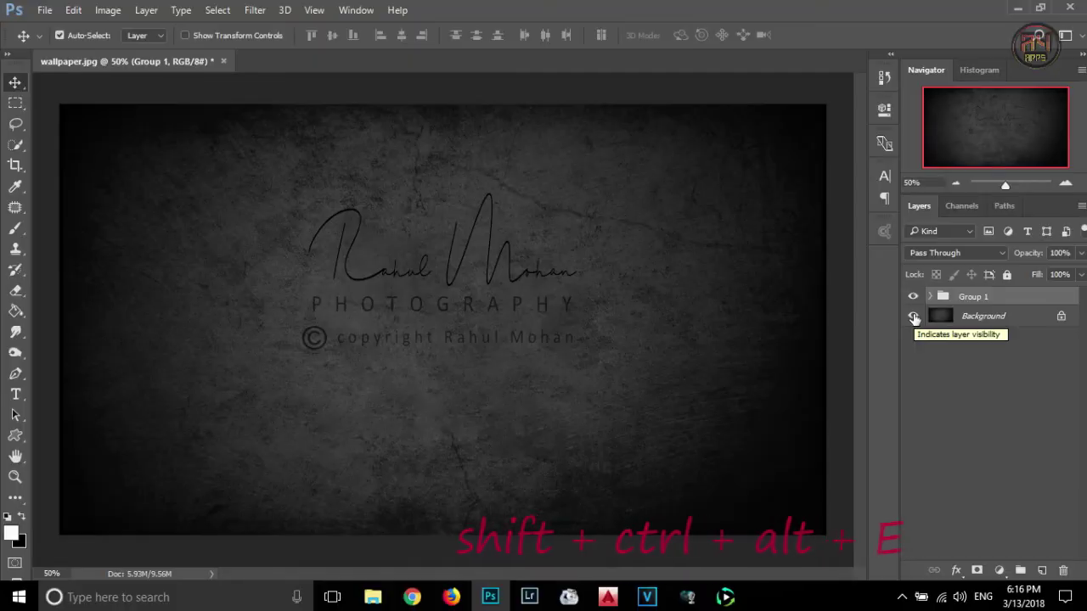
- With Background hidden, stamp the visible logo into merged Layer 1 and shift it slightly down-right
{"action": "left_click", "coordinate": [809, 141]}
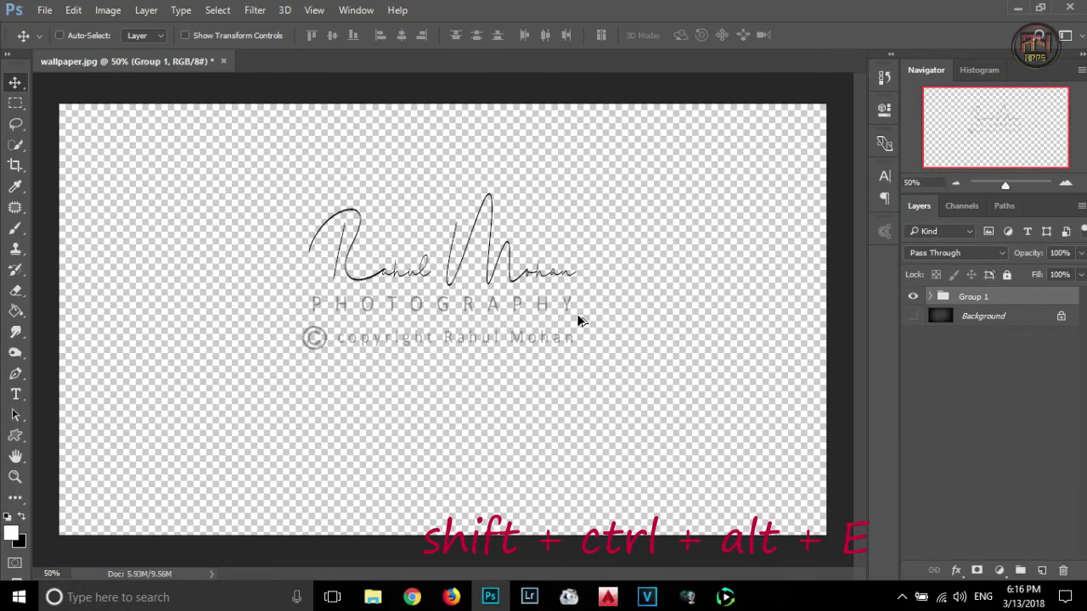
{"action": "key", "text": "ctrl+alt+shift+e"}
{"action": "key", "text": "ctrl"}
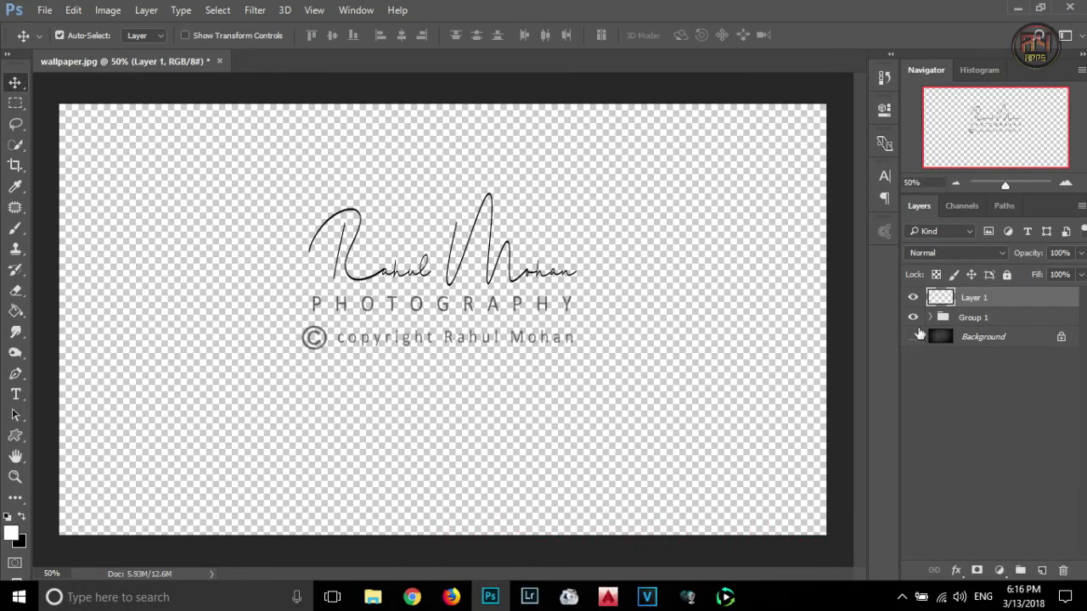
{"action": "left_click", "coordinate": [913, 336]}
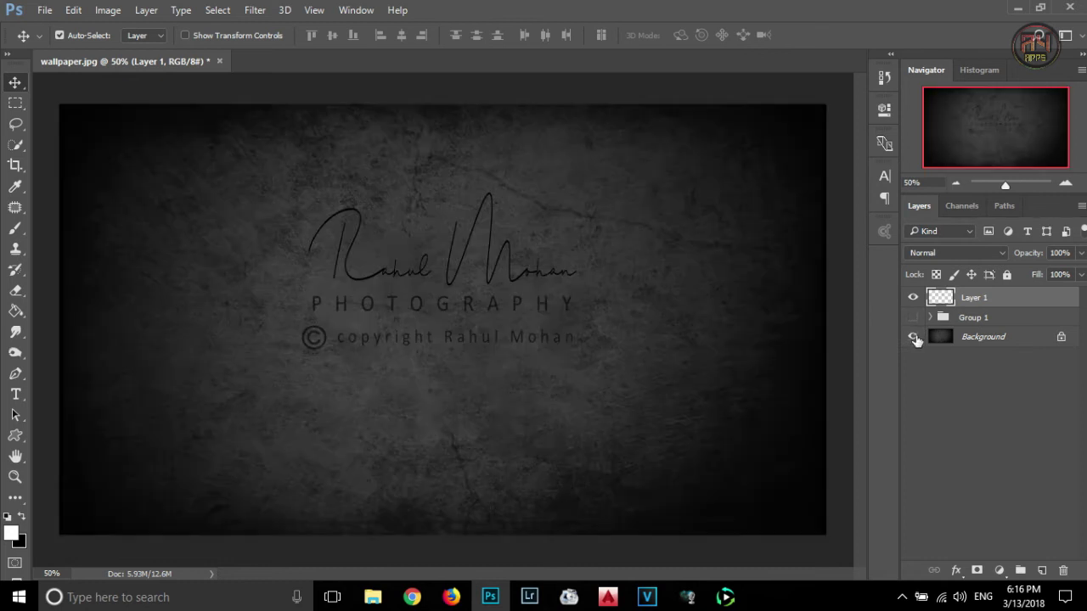
{"action": "left_click", "coordinate": [185, 35]}
{"action": "left_click_drag", "start_coordinate": [491, 305], "coordinate": [501, 339]}
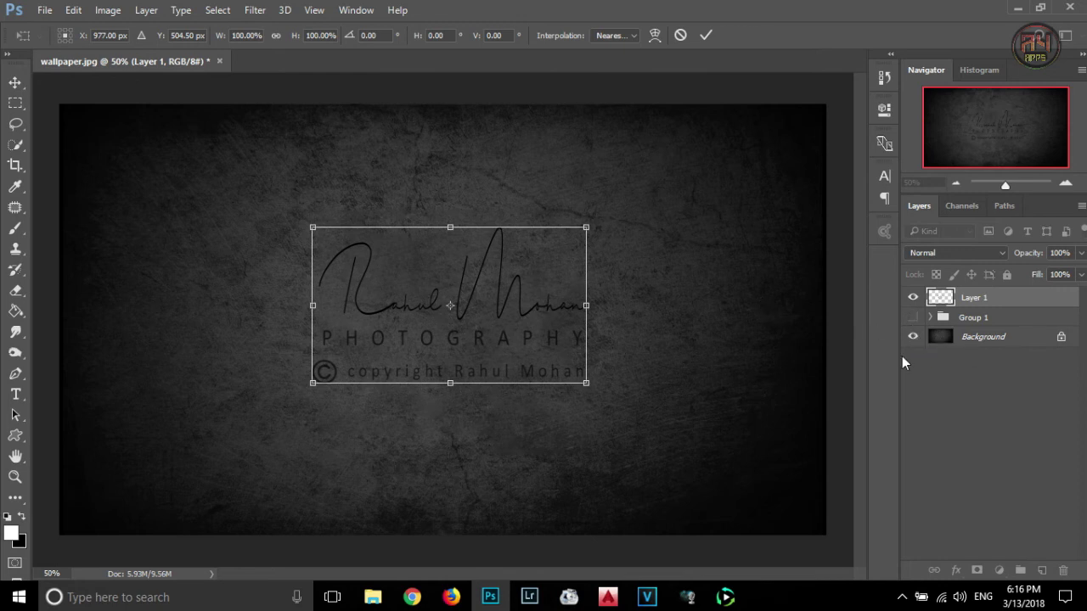
- Hide the background and save the logo as a transparent PNG named logo with default compression
{"action": "key", "text": "Return"}
{"action": "left_click", "coordinate": [913, 336]}
{"action": "left_click", "coordinate": [44, 10]}
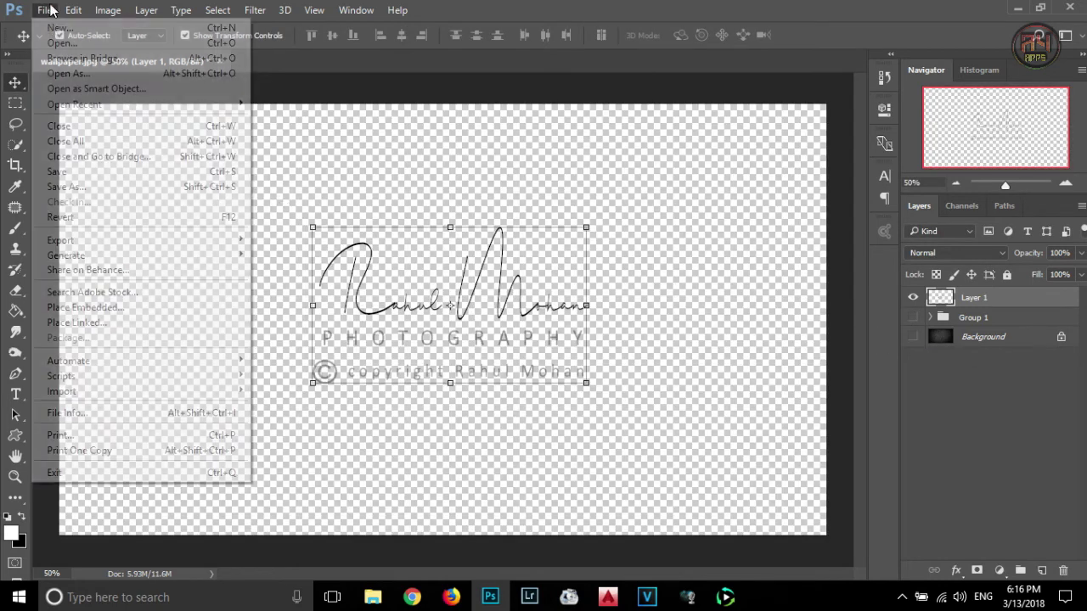
{"action": "left_click", "coordinate": [92, 182]}
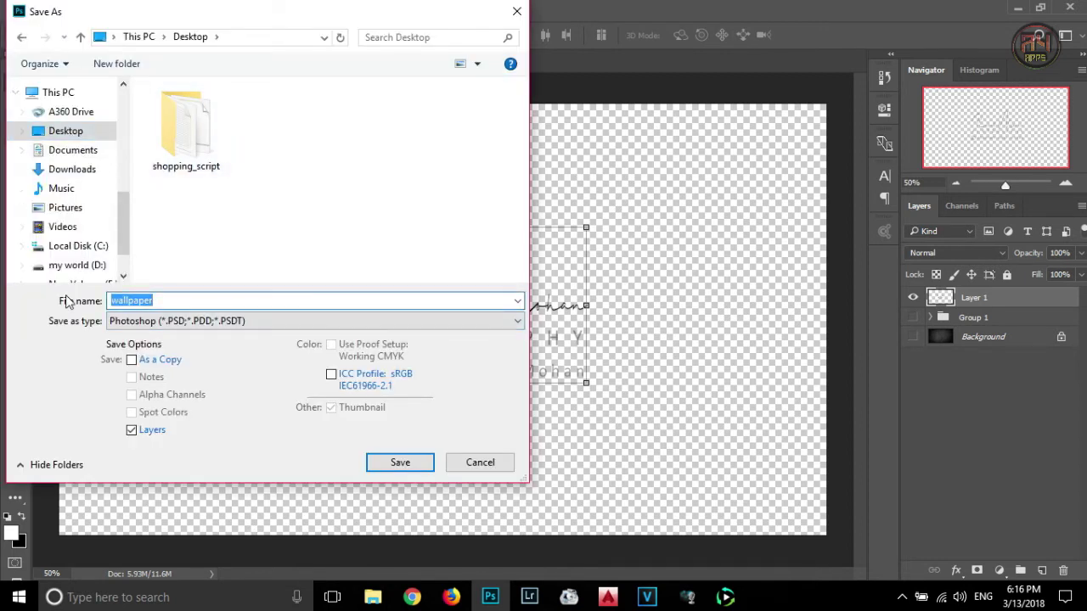
{"action": "type", "text": "logo"}
{"action": "left_click", "coordinate": [111, 321]}
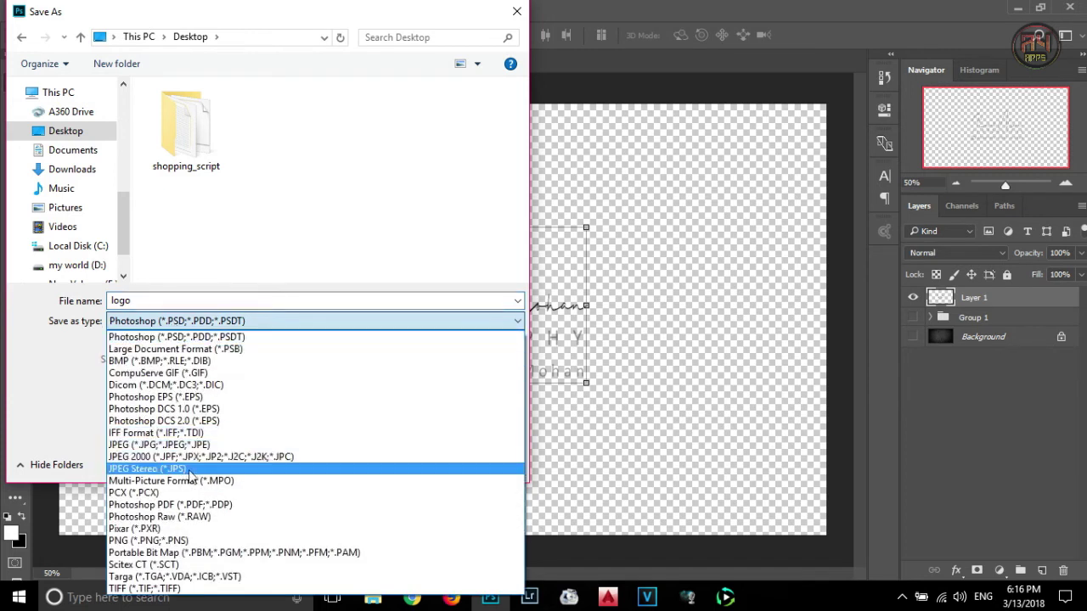
{"action": "left_click", "coordinate": [189, 541]}
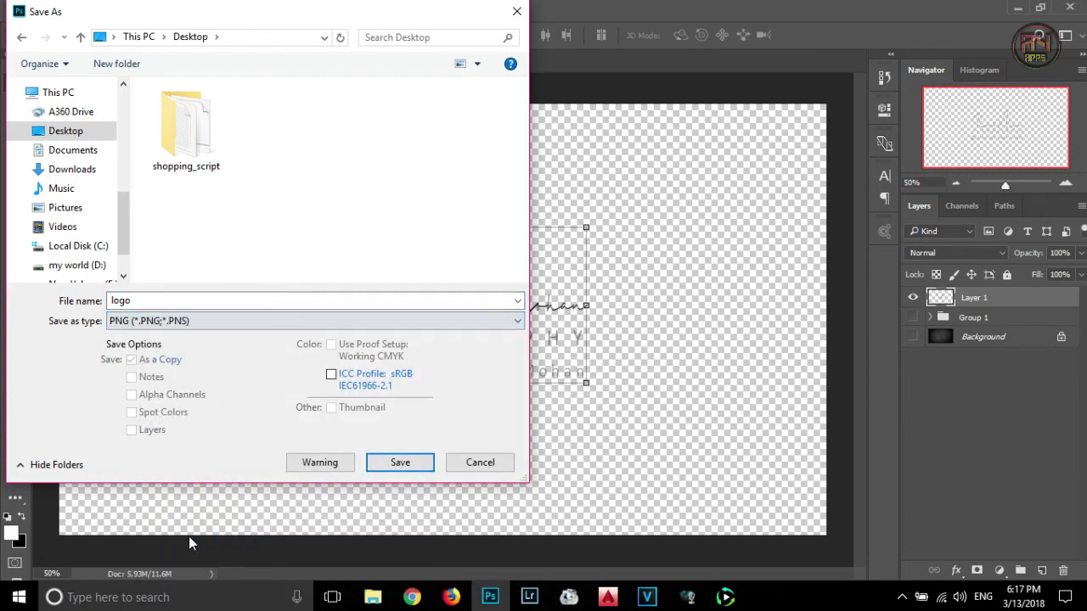
{"action": "left_click", "coordinate": [416, 465]}
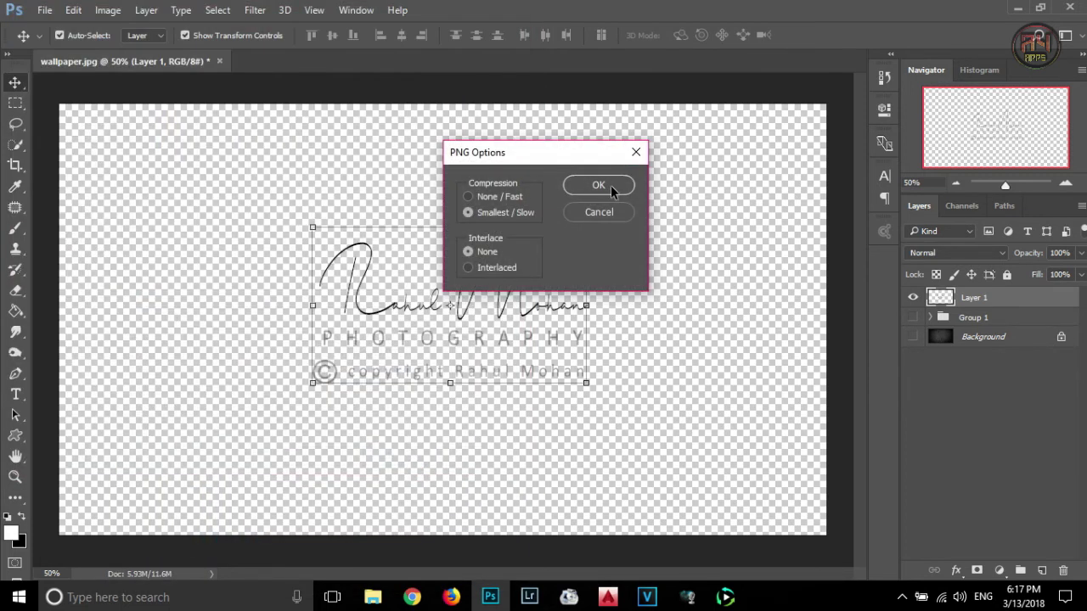
{"action": "left_click", "coordinate": [608, 187]}
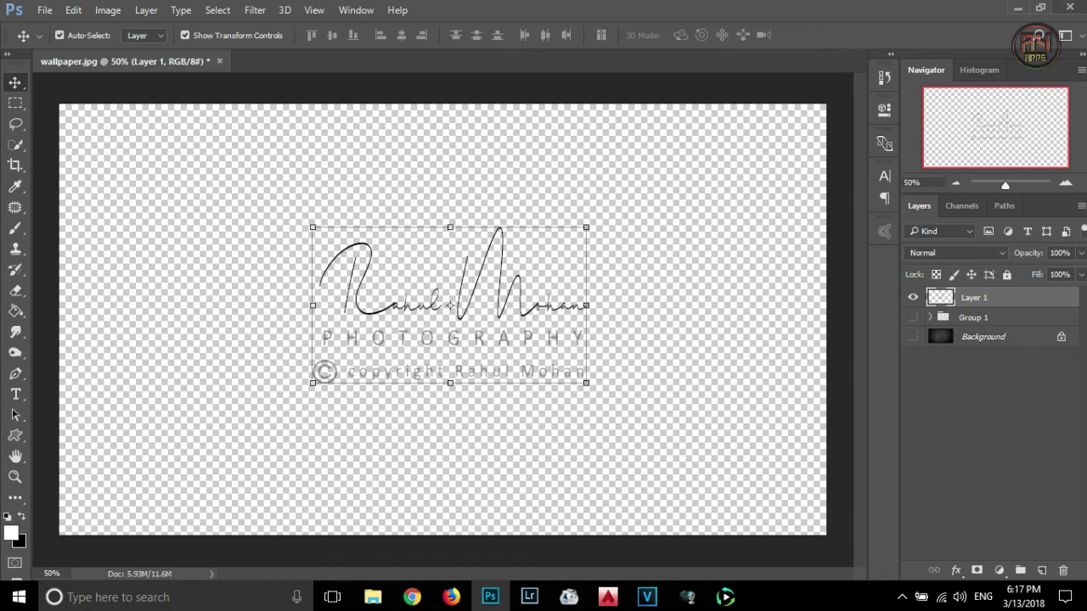
- Close wallpaper.jpg without saving and open image-6.jpg in Photoshop
{"action": "left_click", "coordinate": [219, 61]}
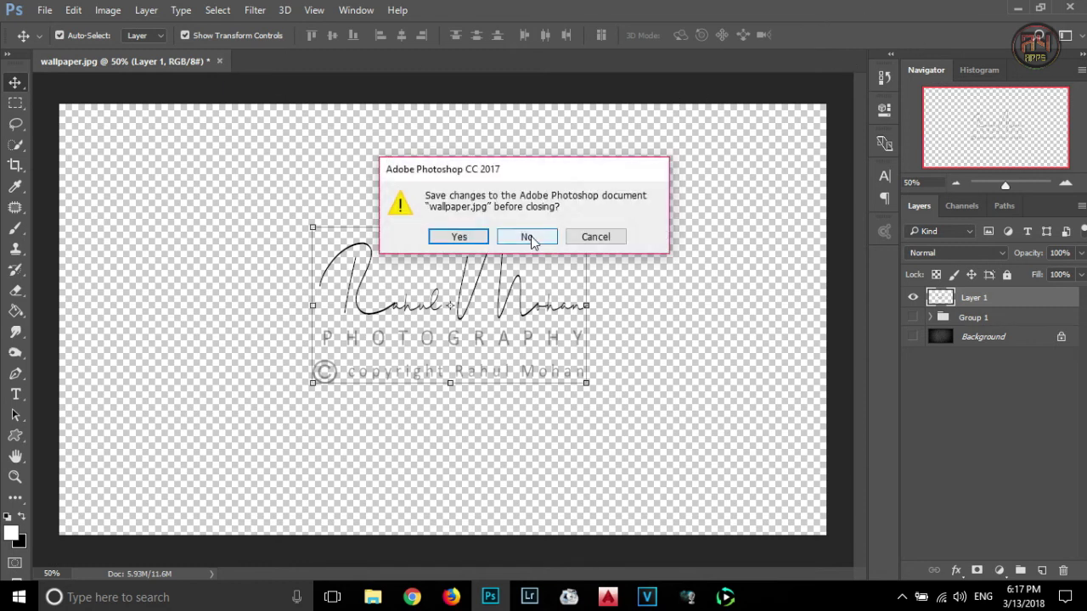
{"action": "left_click", "coordinate": [524, 236]}
{"action": "left_click", "coordinate": [1018, 8]}
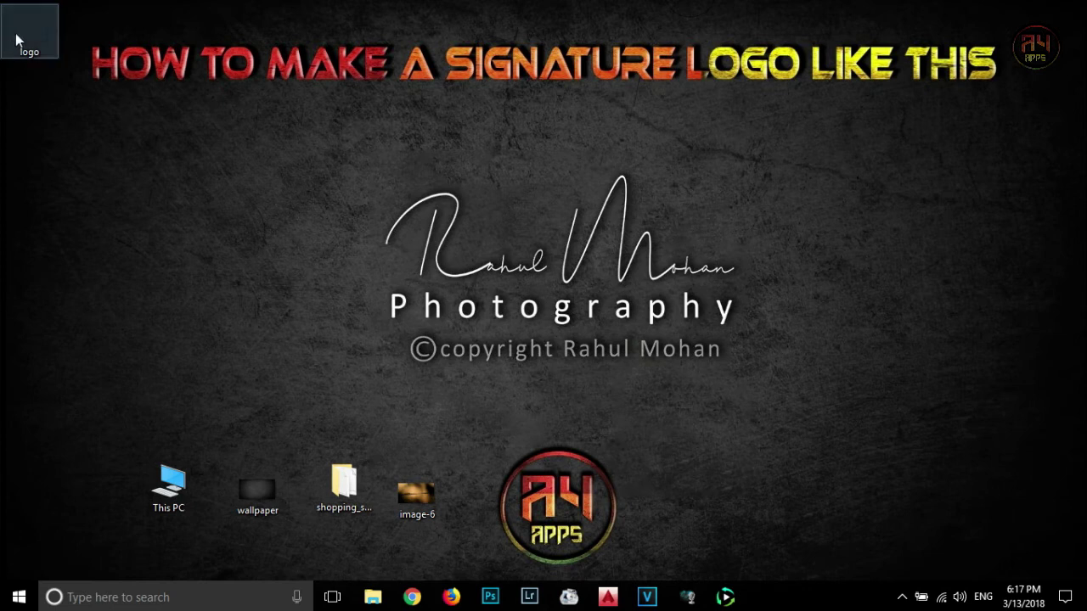
{"action": "left_click_drag", "start_coordinate": [386, 343], "coordinate": [411, 407]}
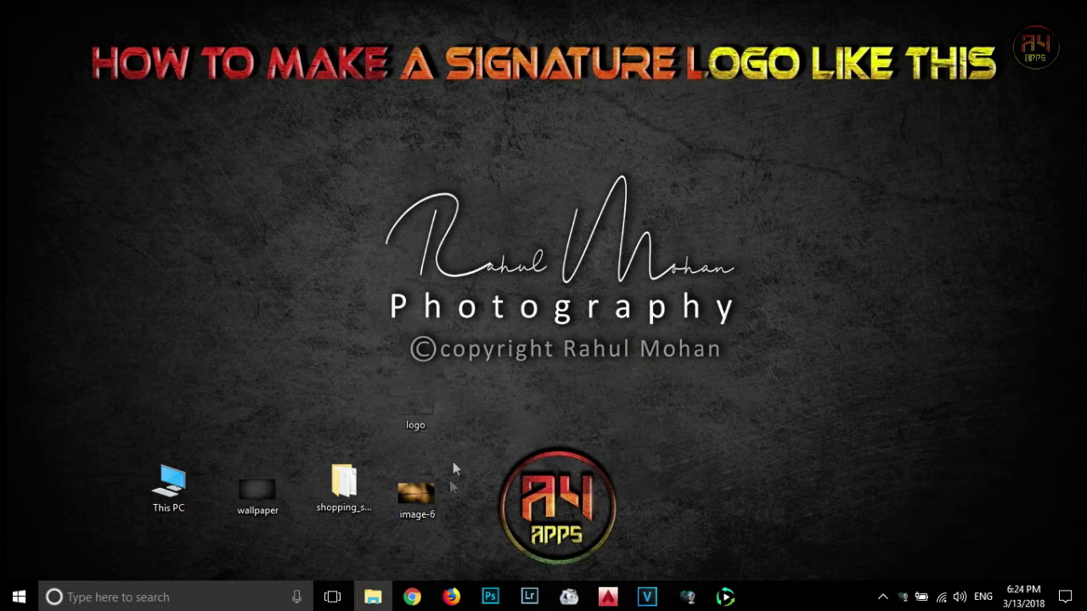
{"action": "left_click_drag", "start_coordinate": [417, 492], "coordinate": [481, 356]}
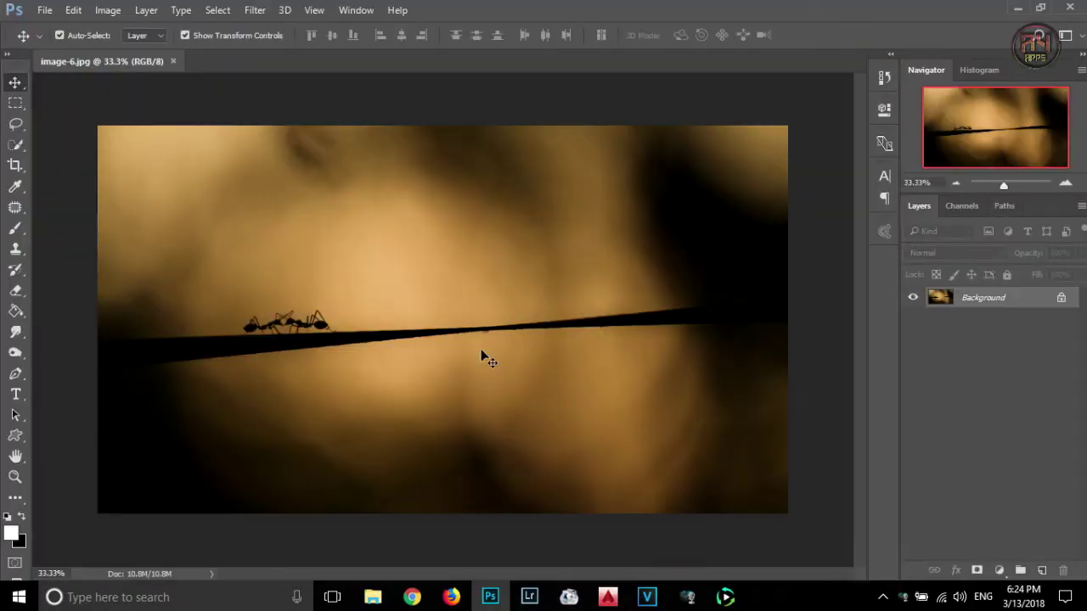
- Place logo.png onto the ants photo, scaled small at the bottom centre
{"action": "left_click", "coordinate": [1018, 7]}
{"action": "left_click_drag", "start_coordinate": [416, 401], "coordinate": [481, 334]}
{"action": "left_click_drag", "start_coordinate": [815, 522], "coordinate": [534, 461]}
{"action": "key", "text": "Return"}
- Invert the logo to light colours and lower its opacity to 61%
{"action": "key", "text": "ctrl+i"}
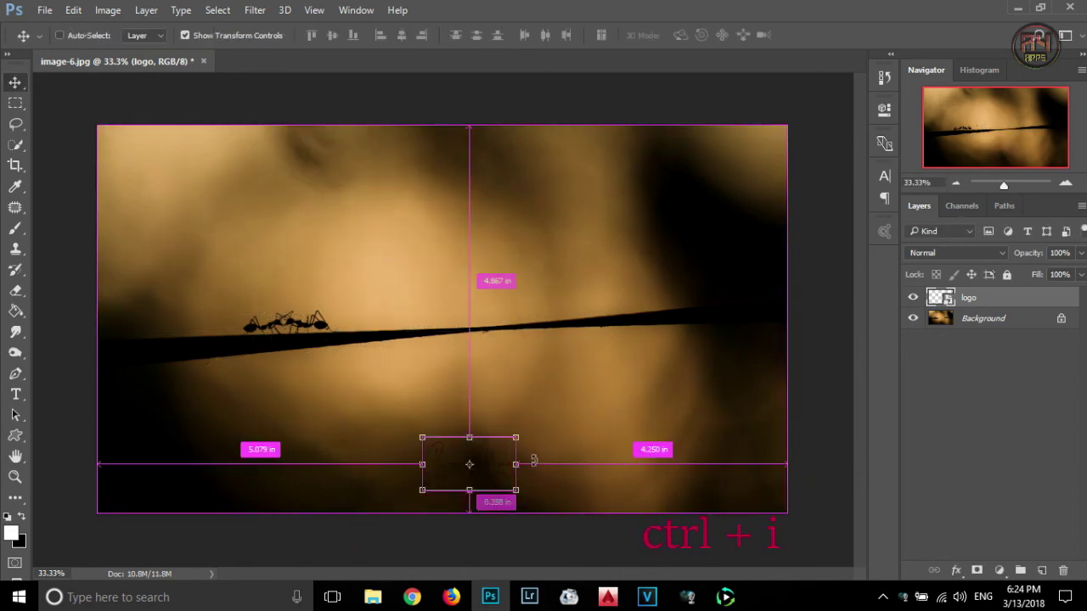
{"action": "left_click", "coordinate": [185, 35]}
{"action": "left_click", "coordinate": [1081, 252]}
{"action": "left_click_drag", "start_coordinate": [1078, 275], "coordinate": [1050, 277]}
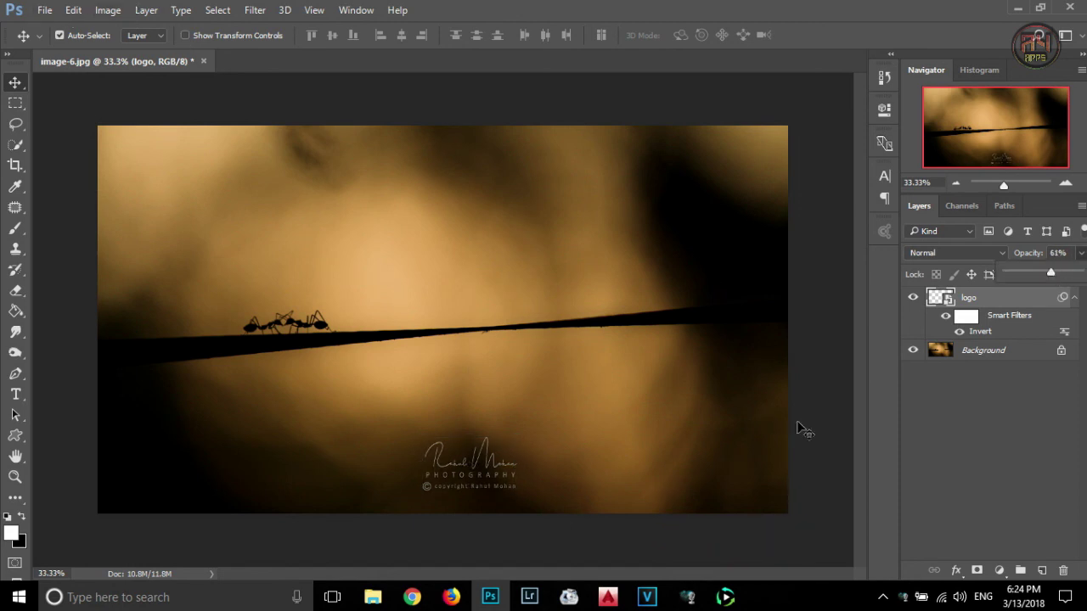